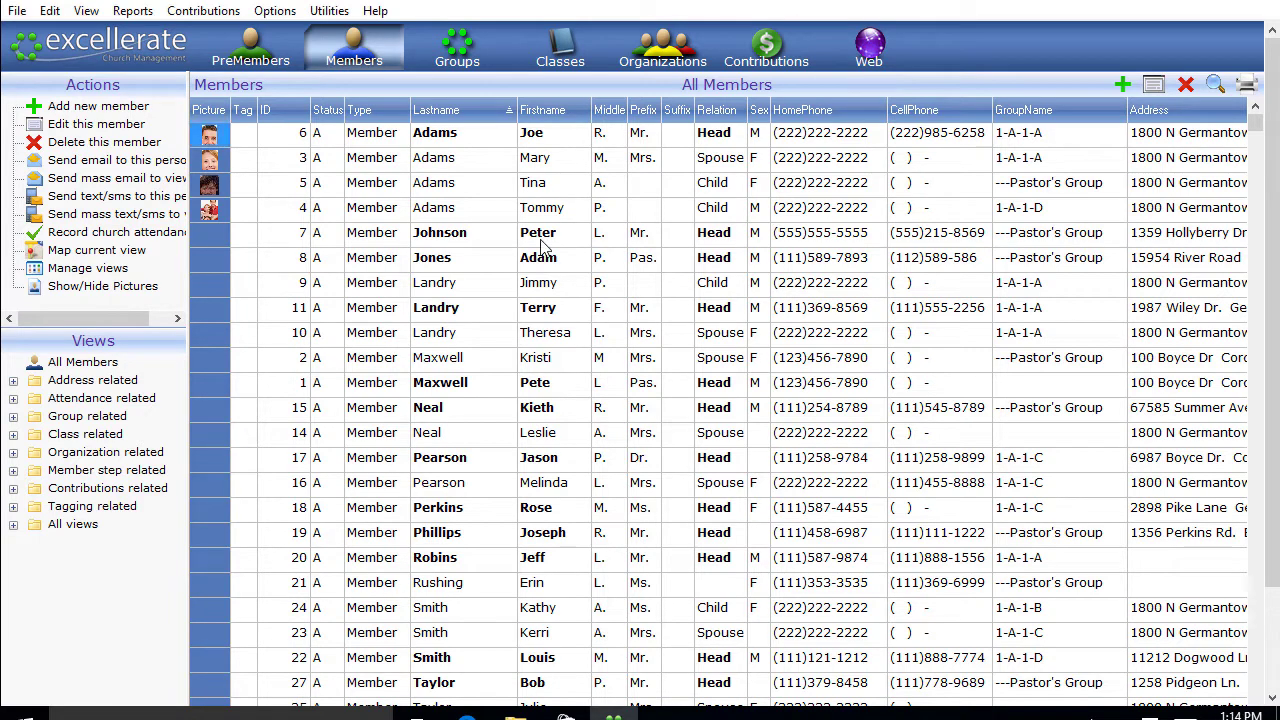
Open the first member under J and preview that member's contribution statement in the FullPage with Pledges (default) style.
left_click(540, 240)
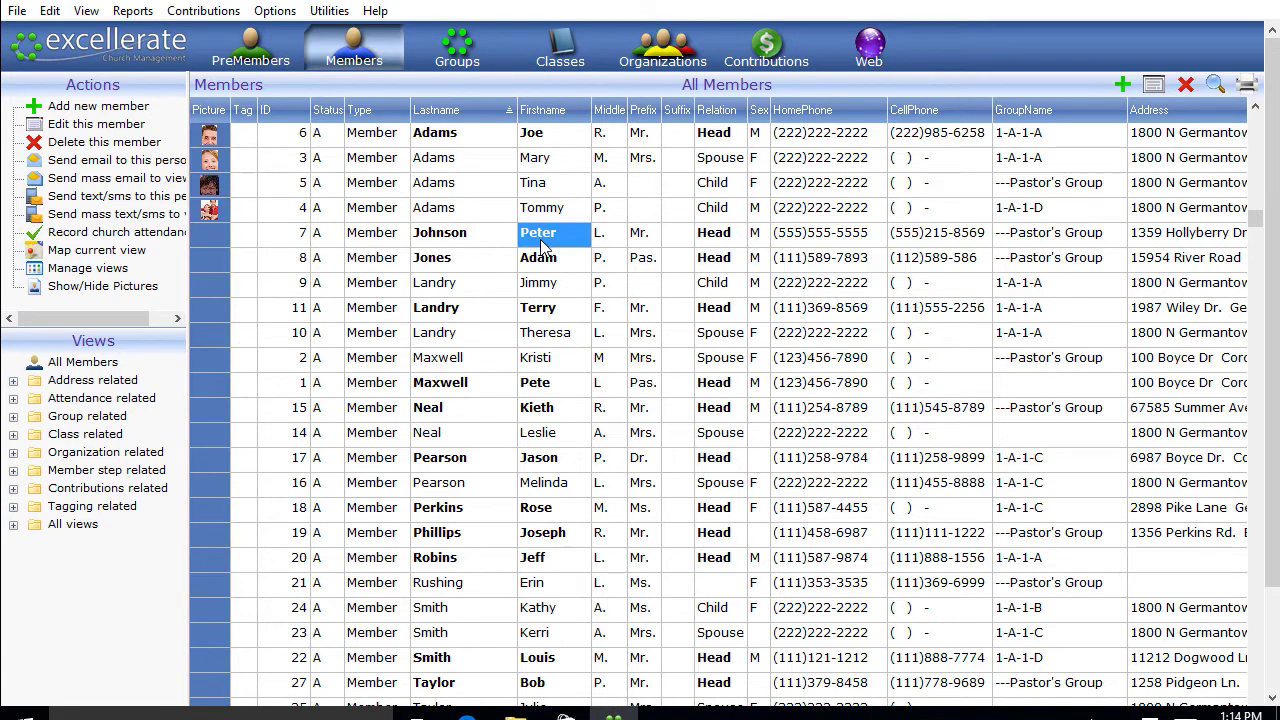
double_click(540, 248)
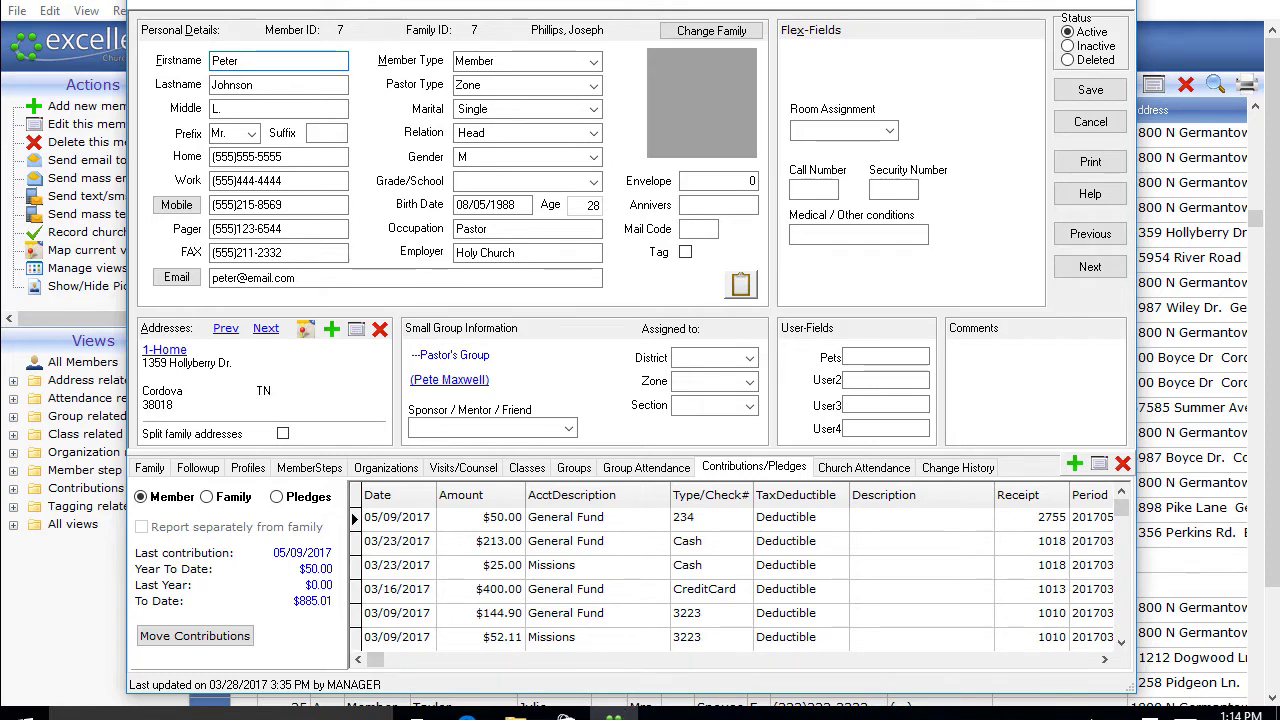
left_click(1090, 161)
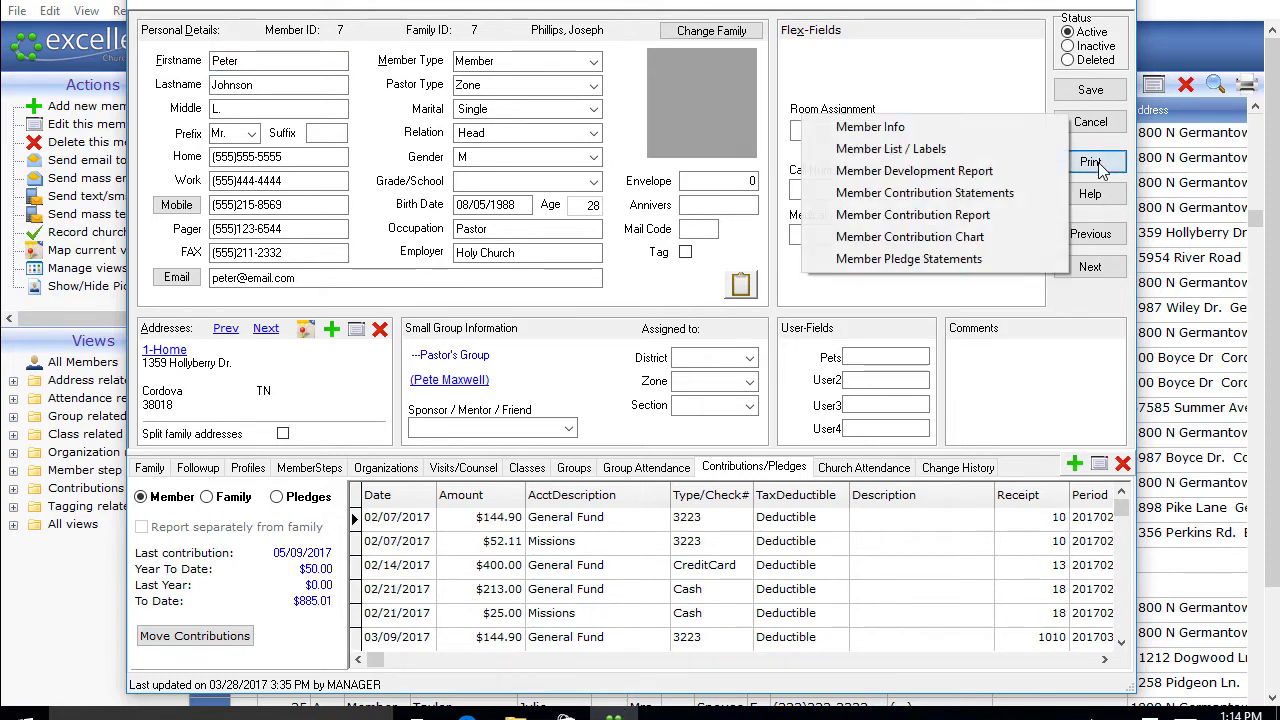
left_click(955, 193)
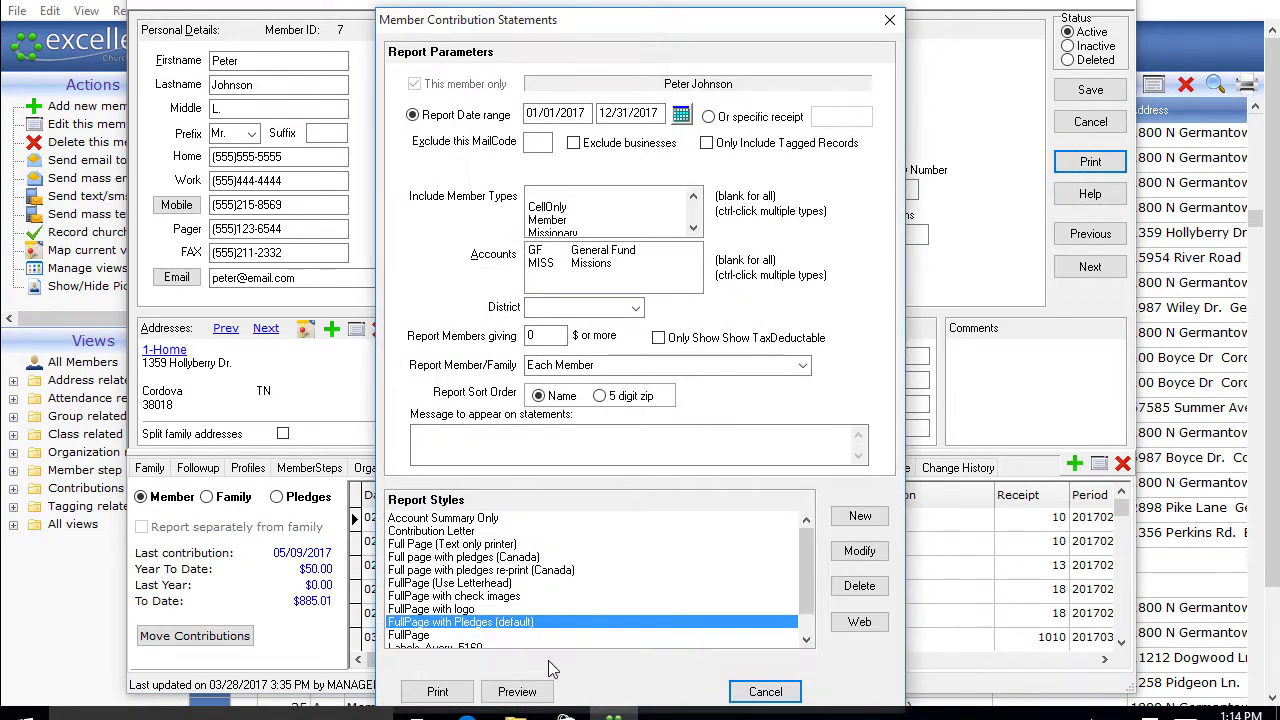
left_click(528, 689)
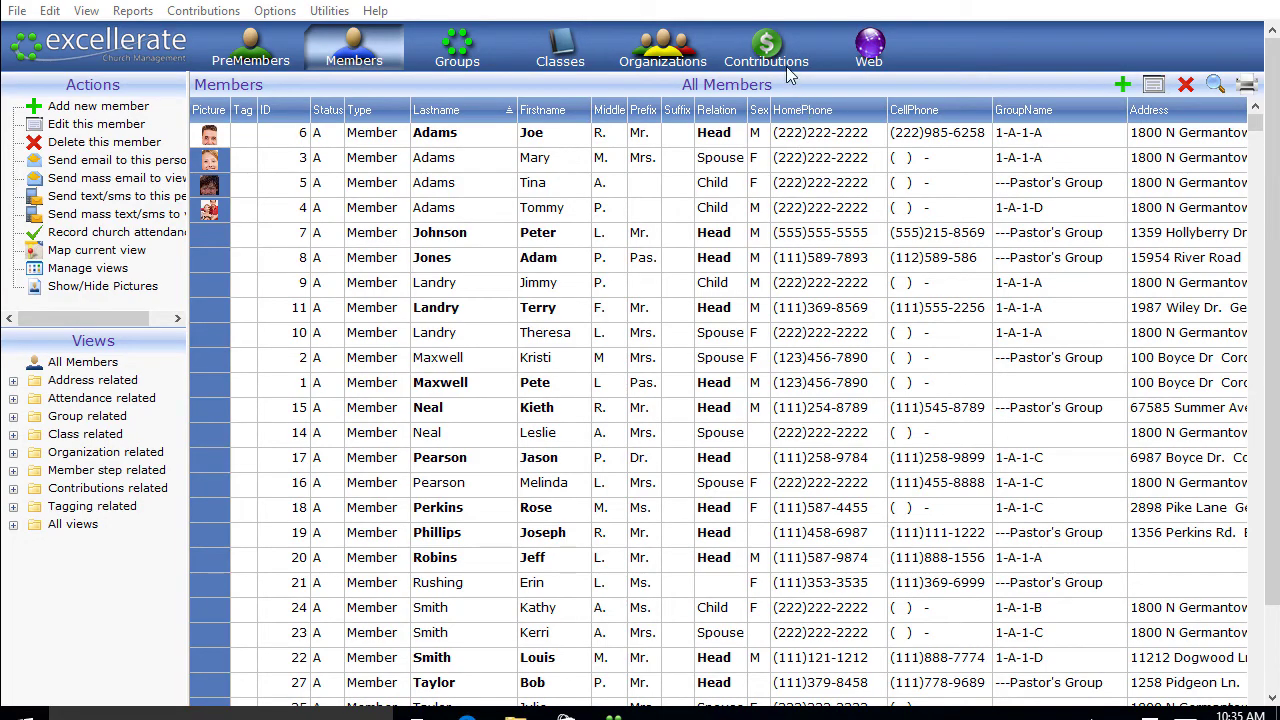
Create a contribution batch dated 05/09/2017 with a batch total of 1394 and the 10:30 Service designation.
left_click(765, 55)
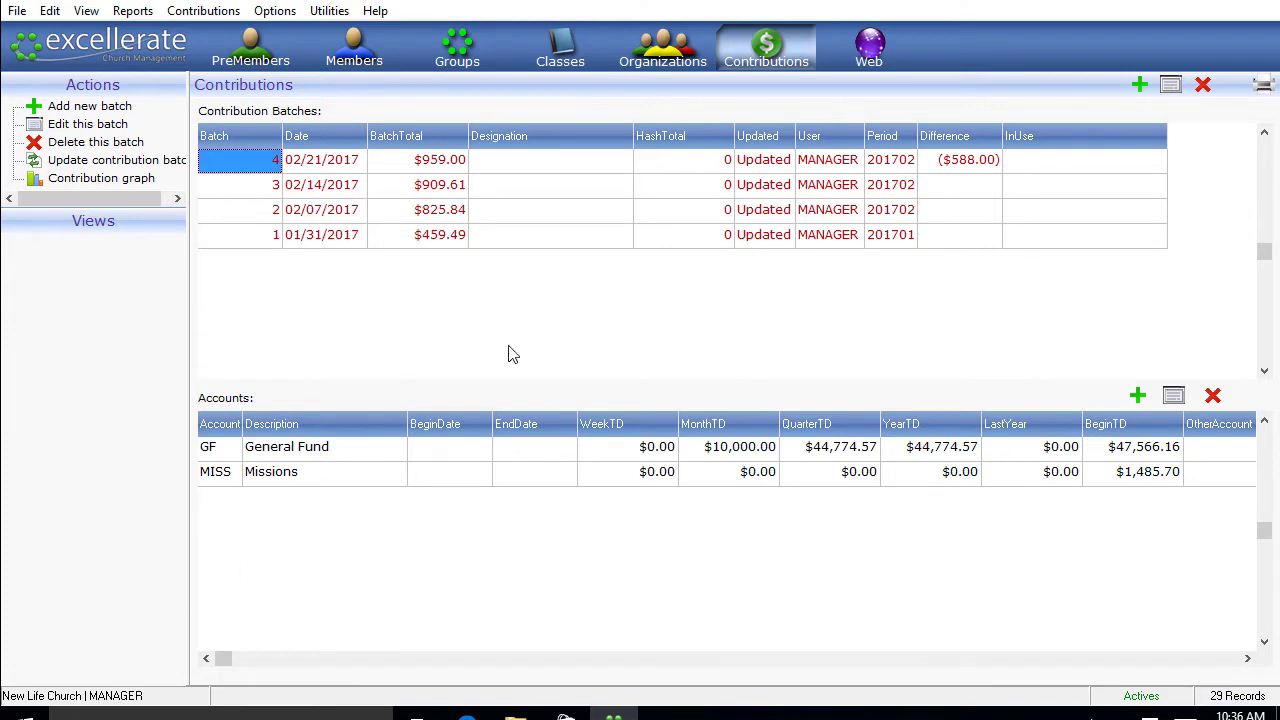
left_click(1140, 88)
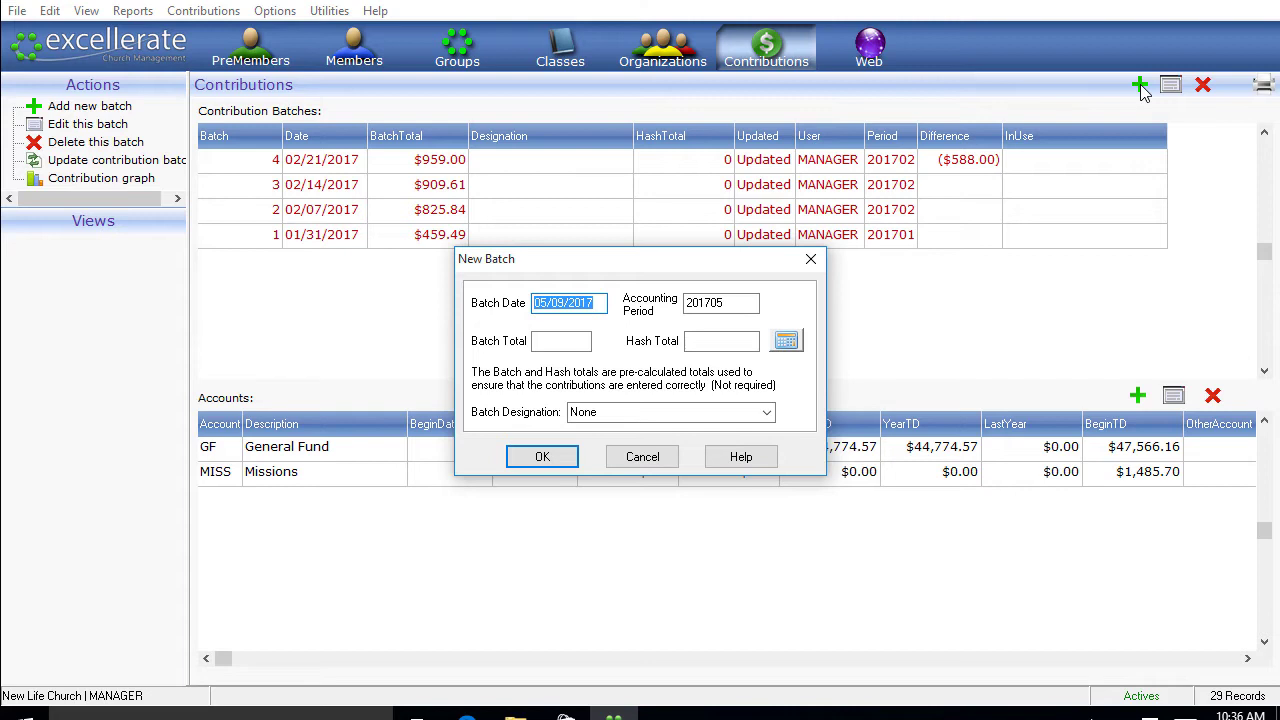
key("Tab")
key("Tab")
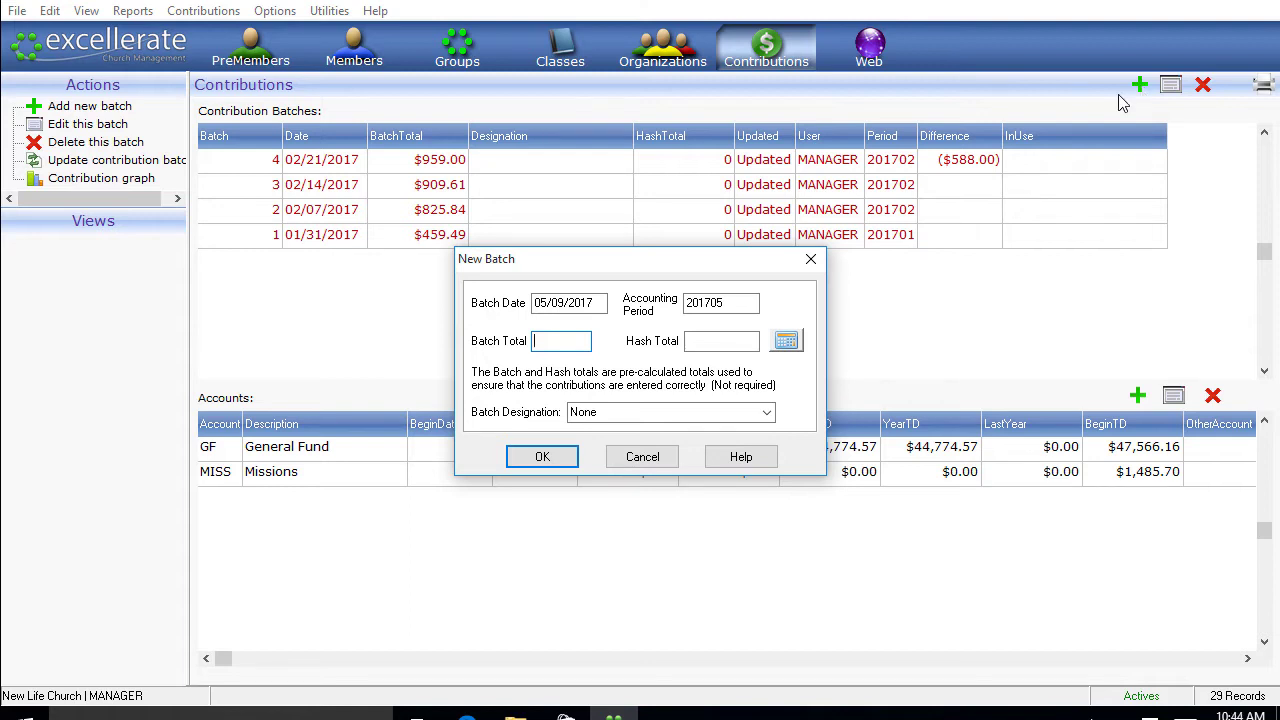
type("394")
key("Tab")
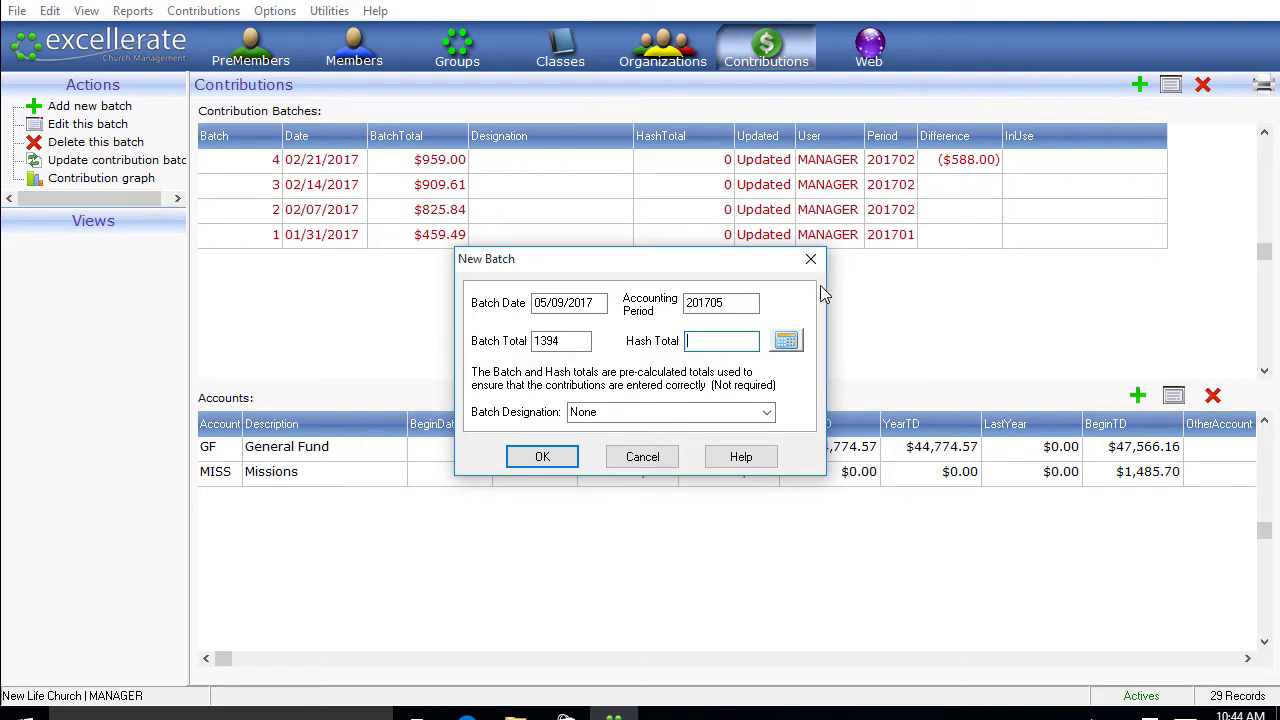
left_click(766, 411)
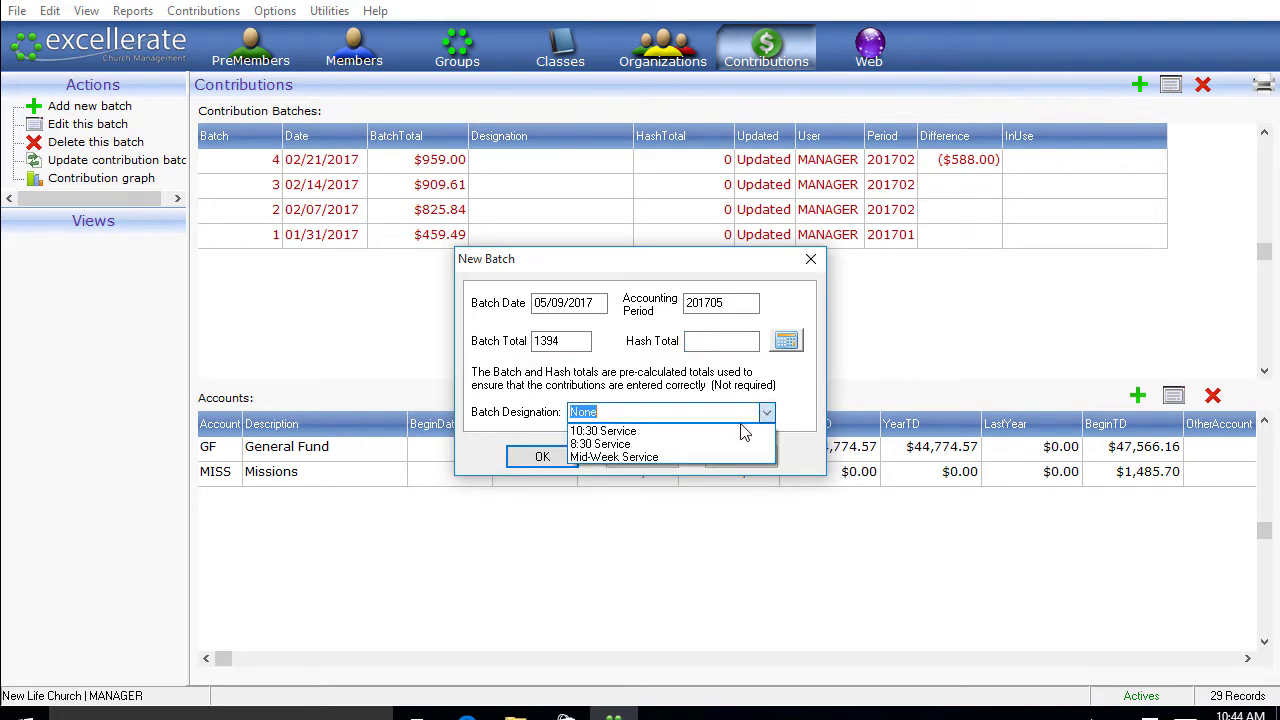
left_click(684, 434)
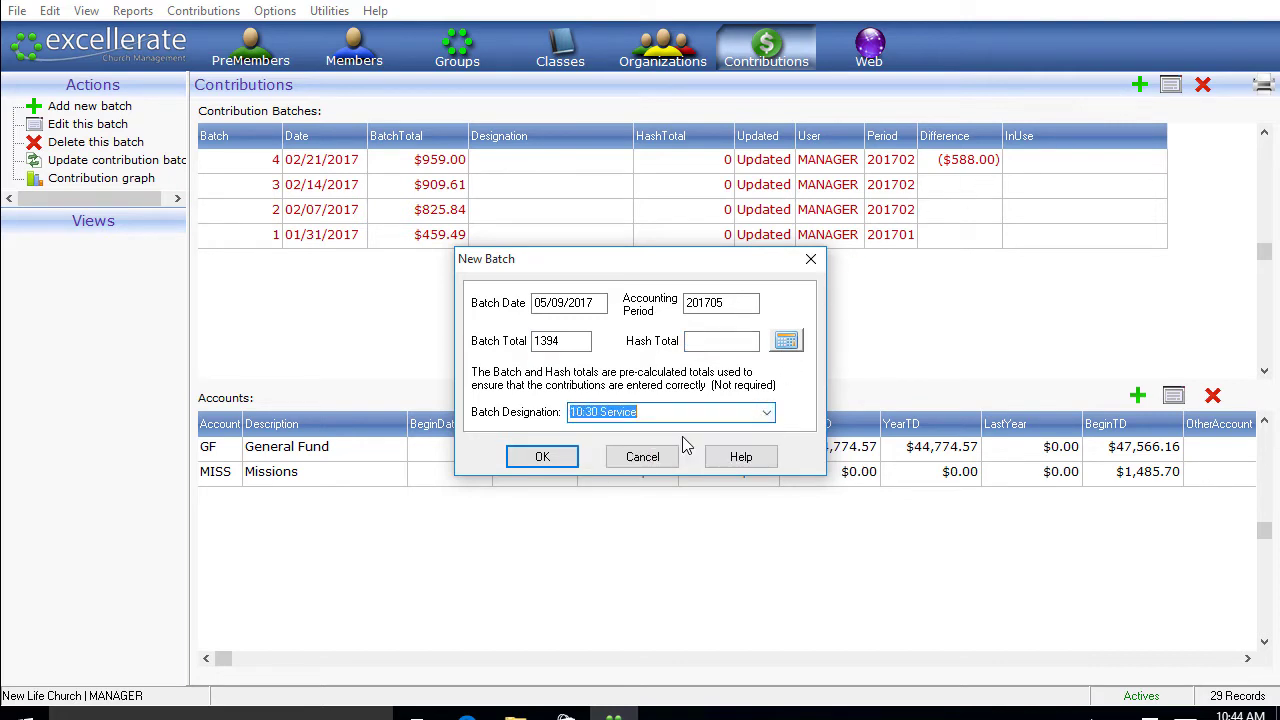
left_click(542, 460)
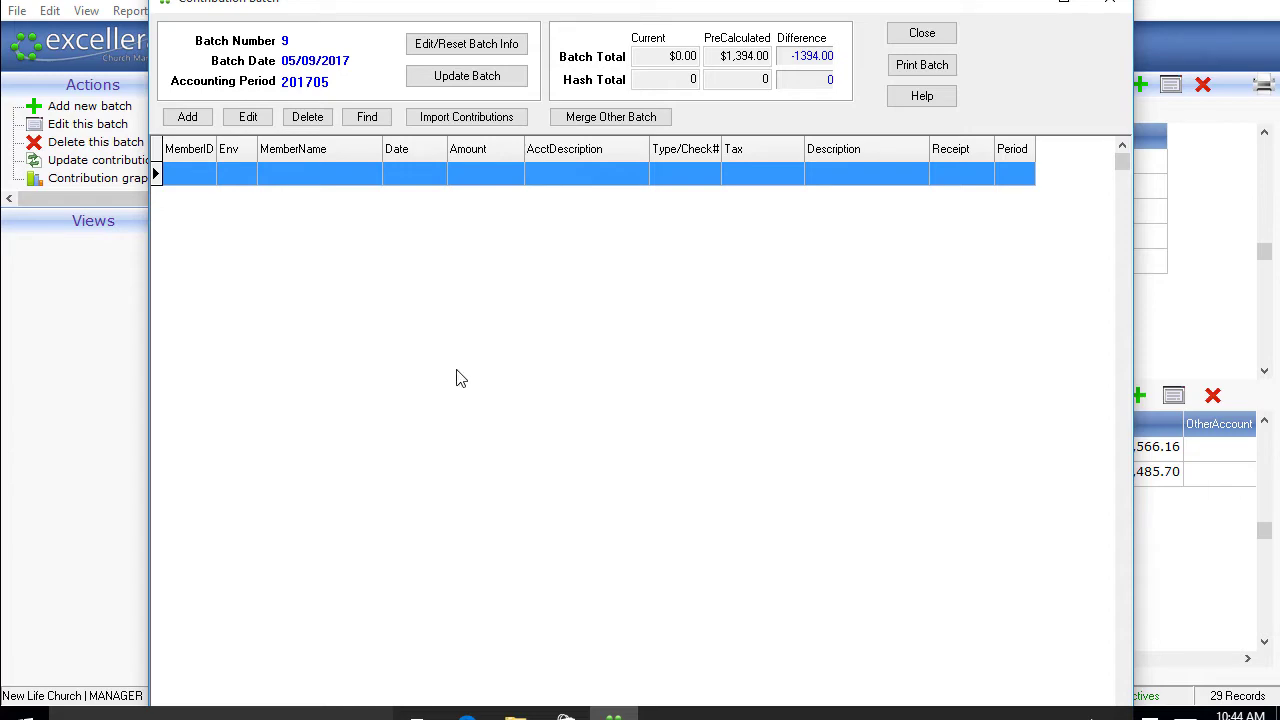
Add a $200 General Fund contribution with check number 1223 for the second member whose last name starts with M.
left_click(188, 118)
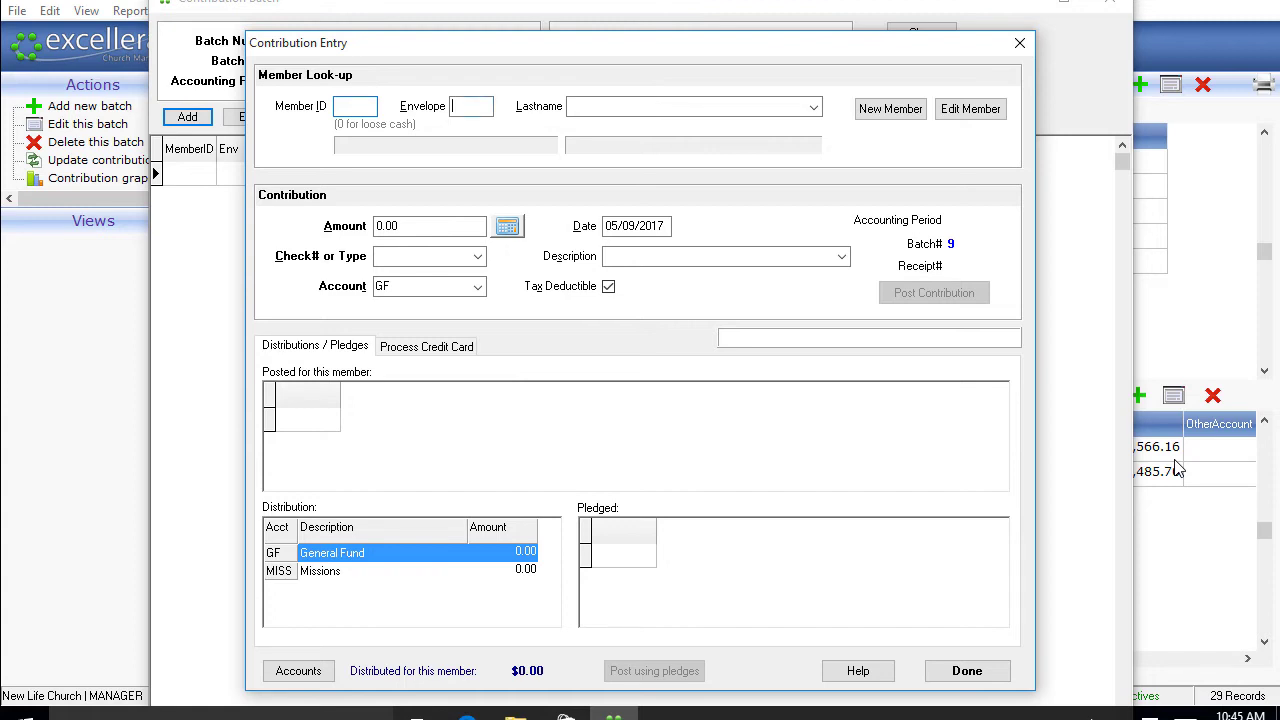
key("Tab")
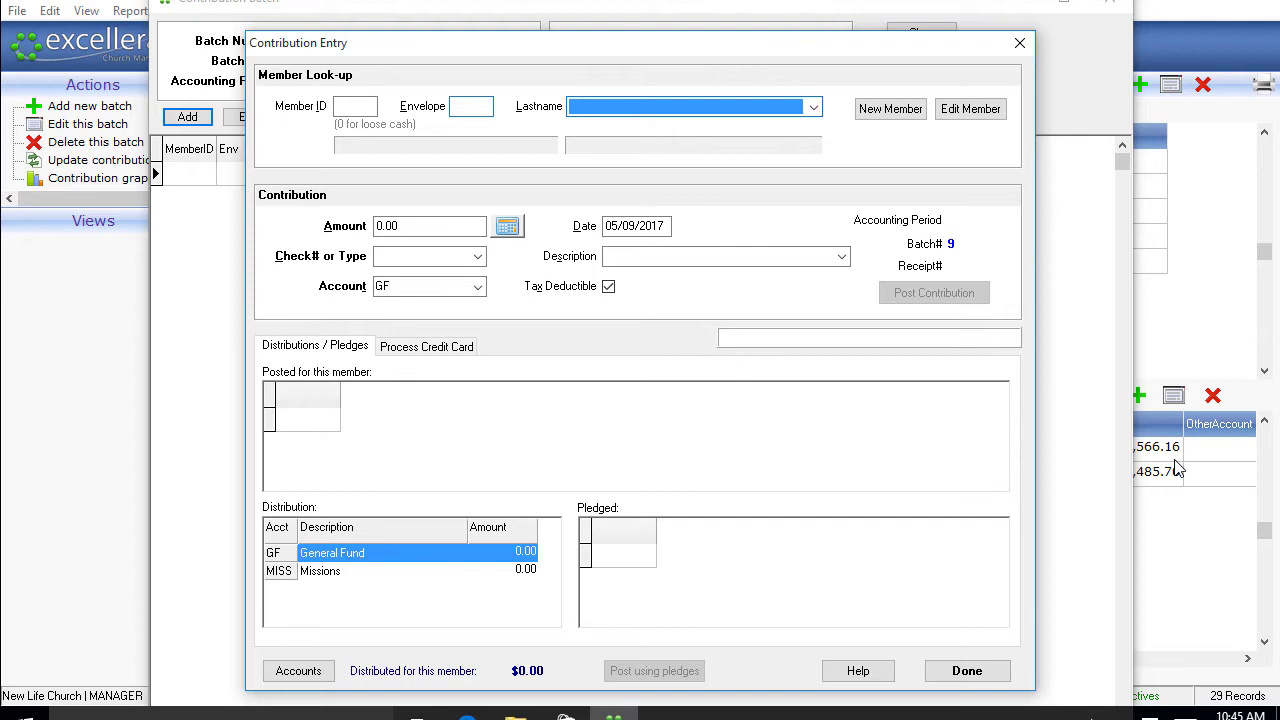
type("m")
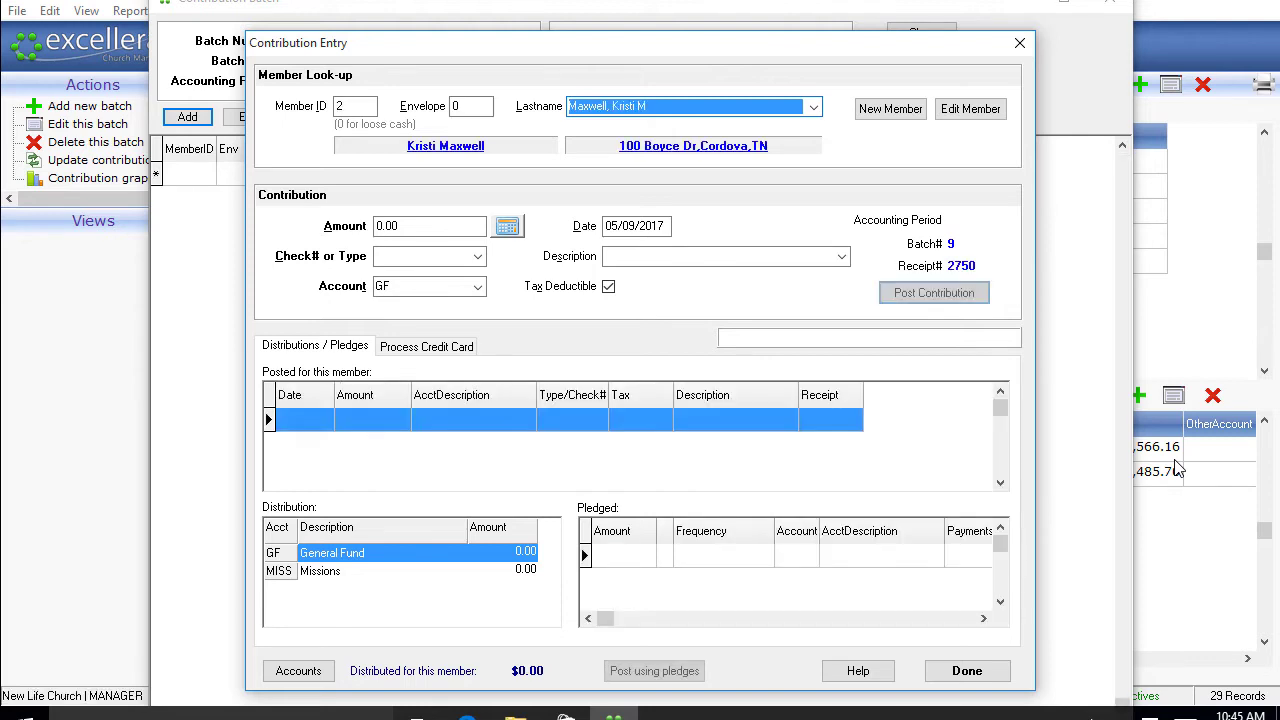
key("Down")
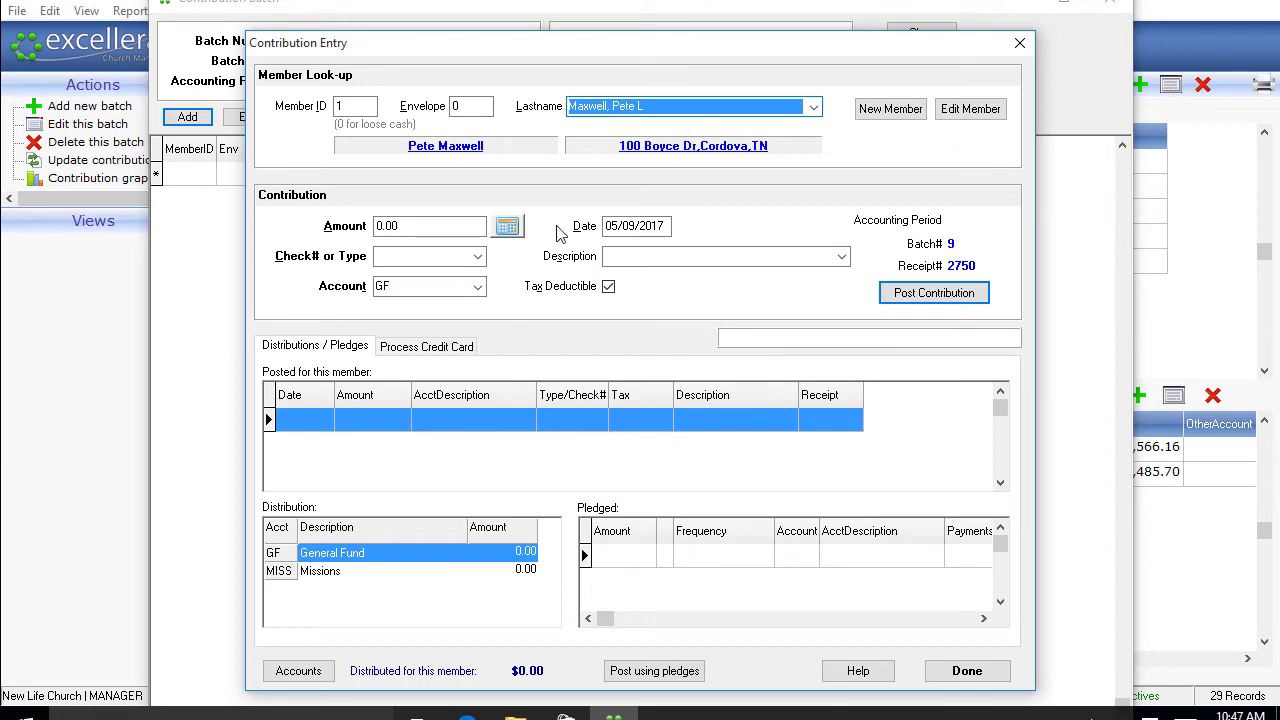
key("Tab")
type("200")
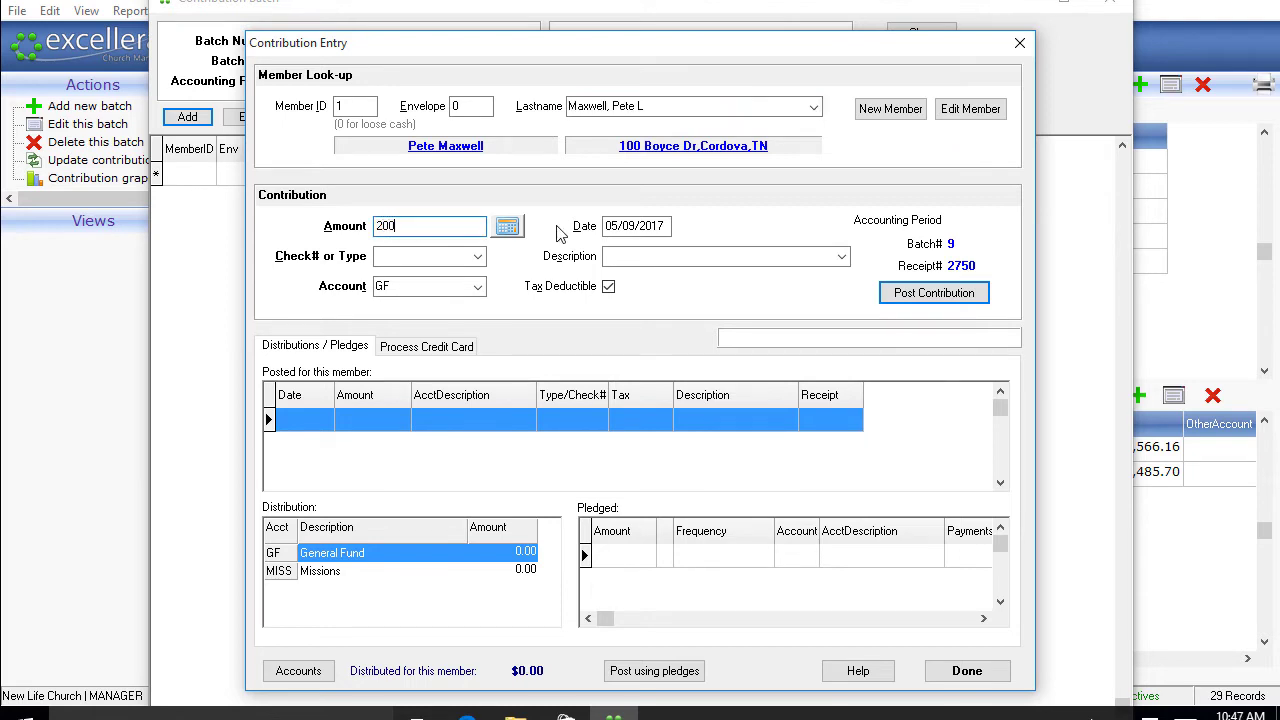
key("Tab")
type("122")
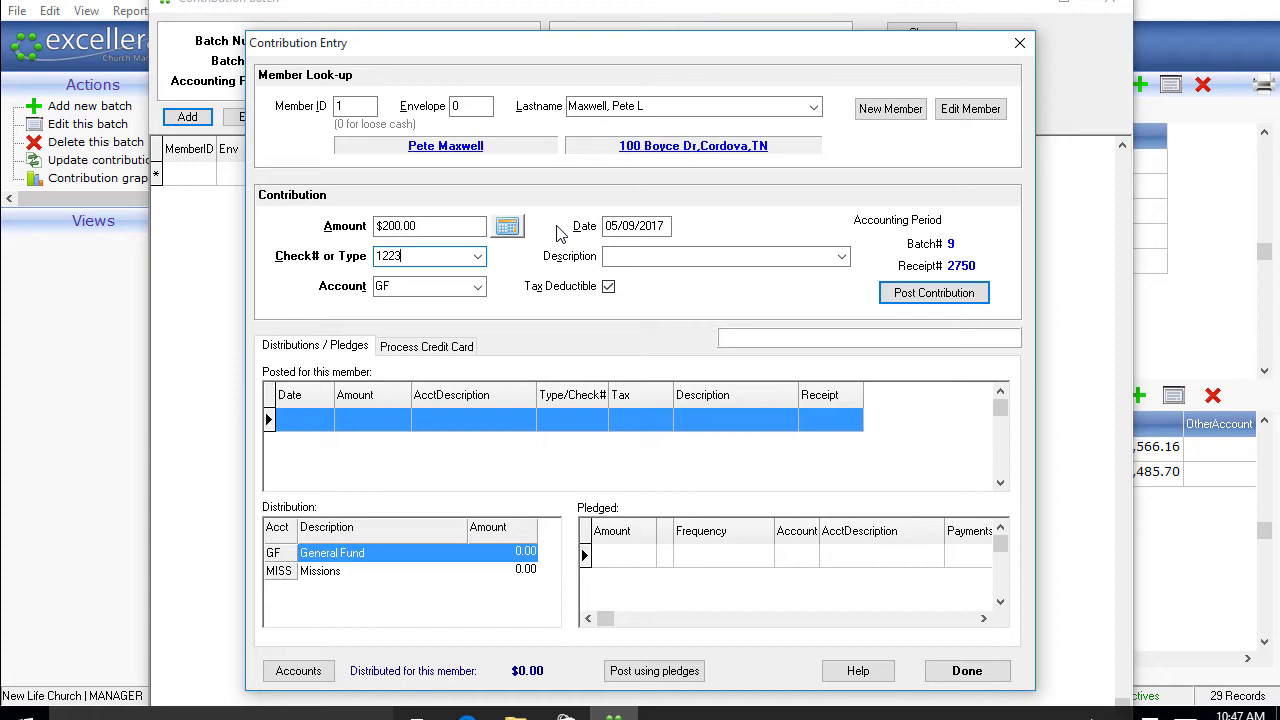
key("Return")
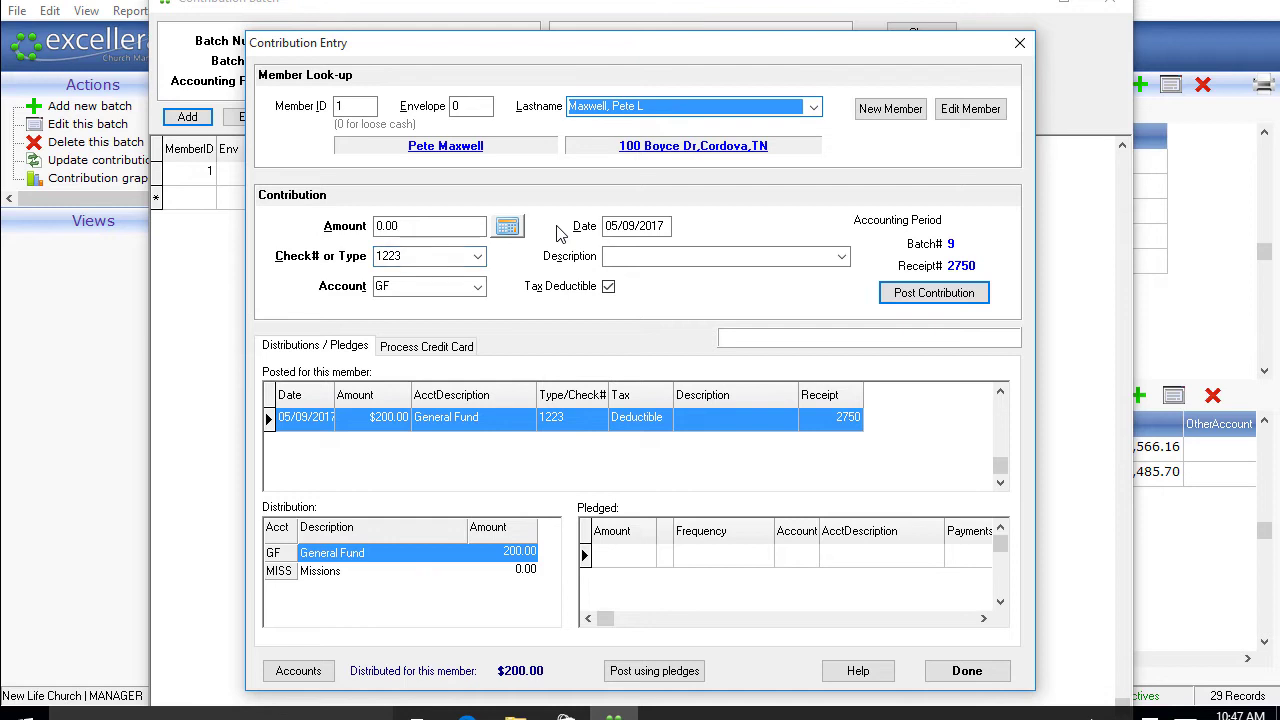
Post a $150 General Fund contribution with check number 4343 for the first member whose last name starts with T.
key("t")
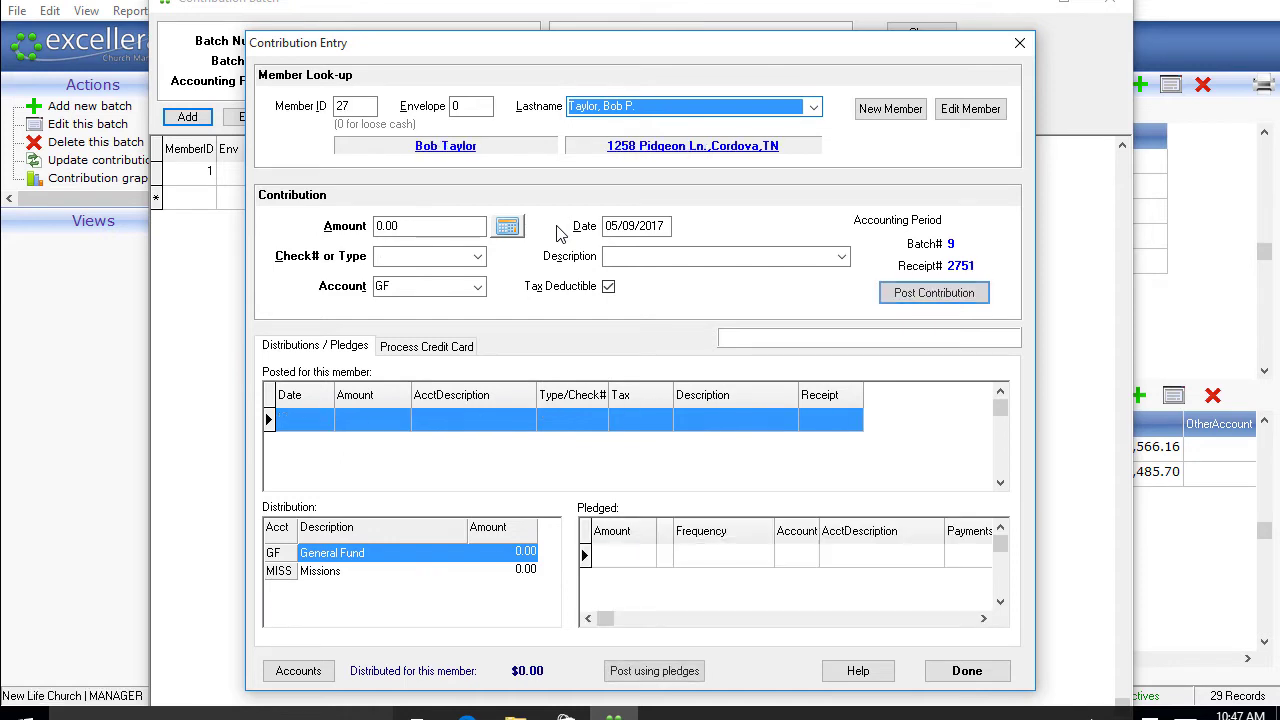
type("150")
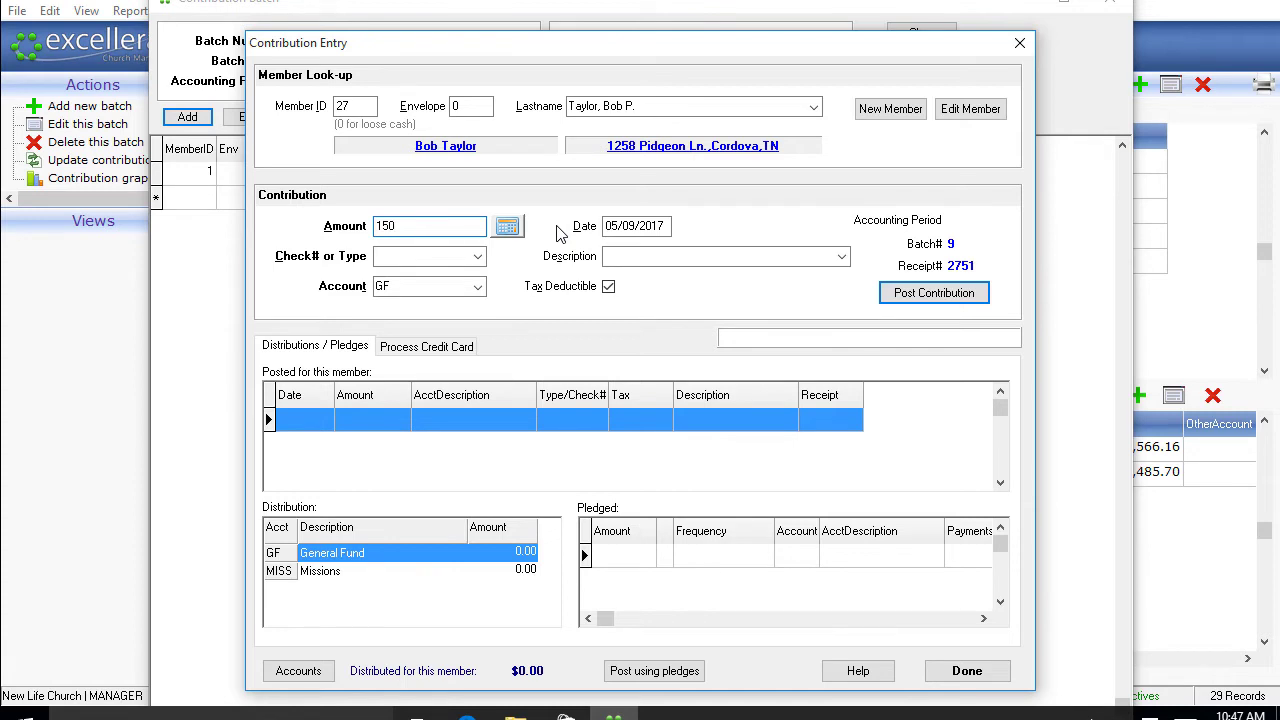
key("Tab")
type("4343")
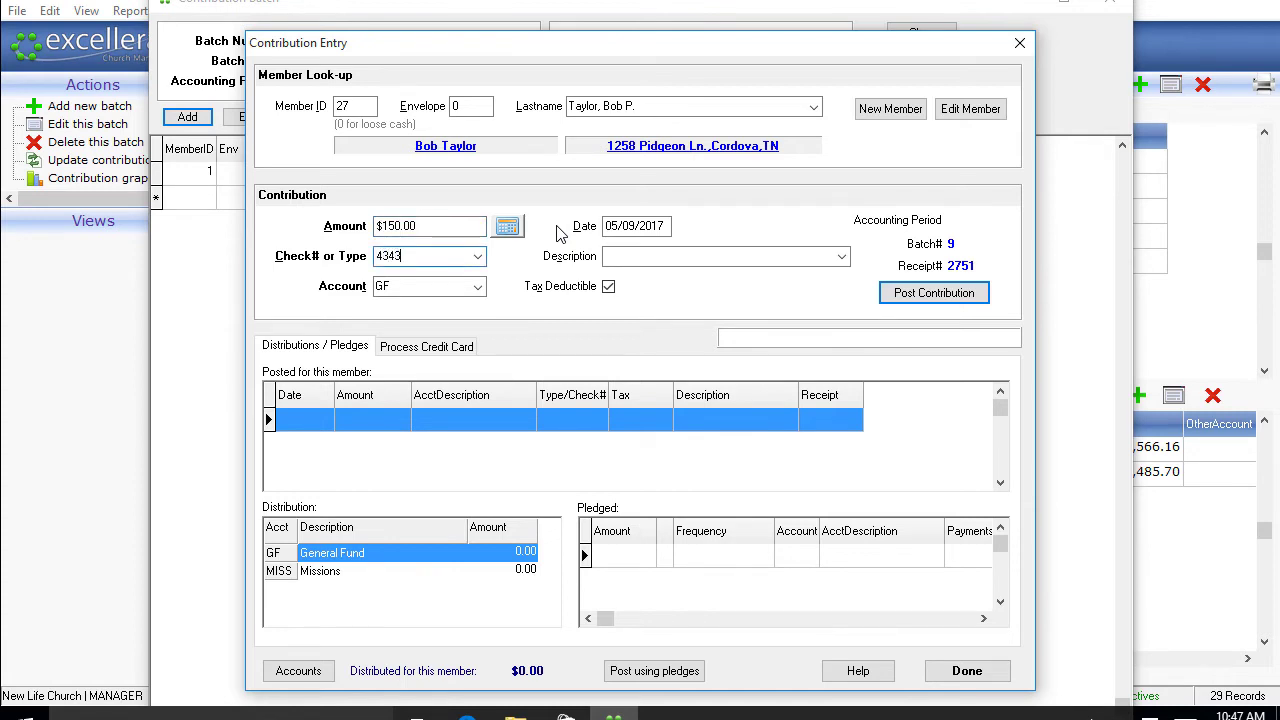
key("Return")
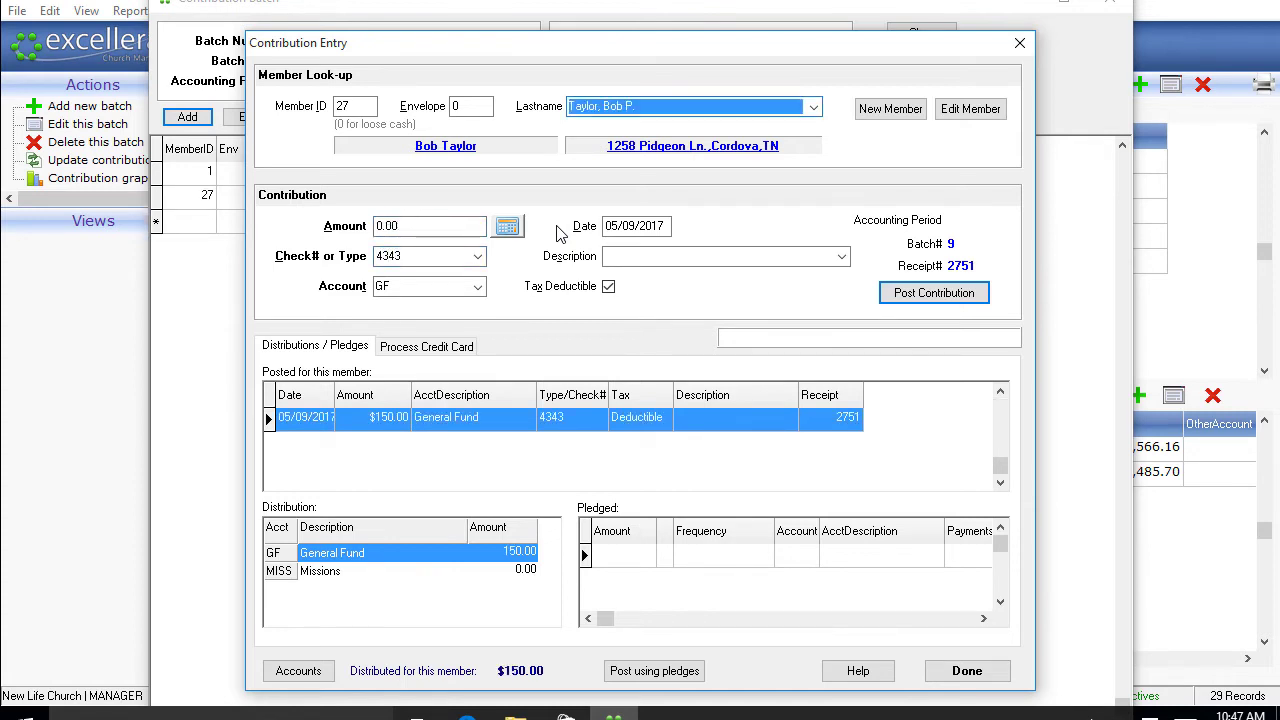
Post a $300 cash contribution to the General Fund for the first member whose last name starts with S.
key("s")
key("Tab")
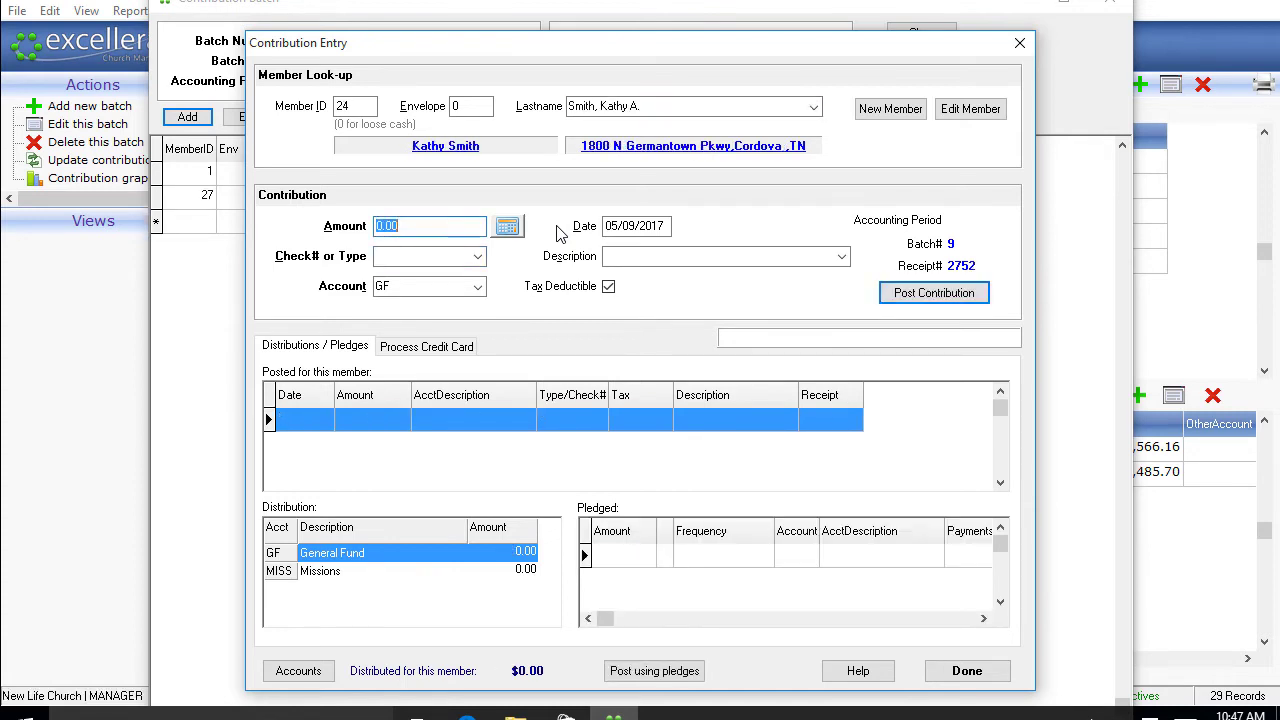
type("300")
key("Tab")
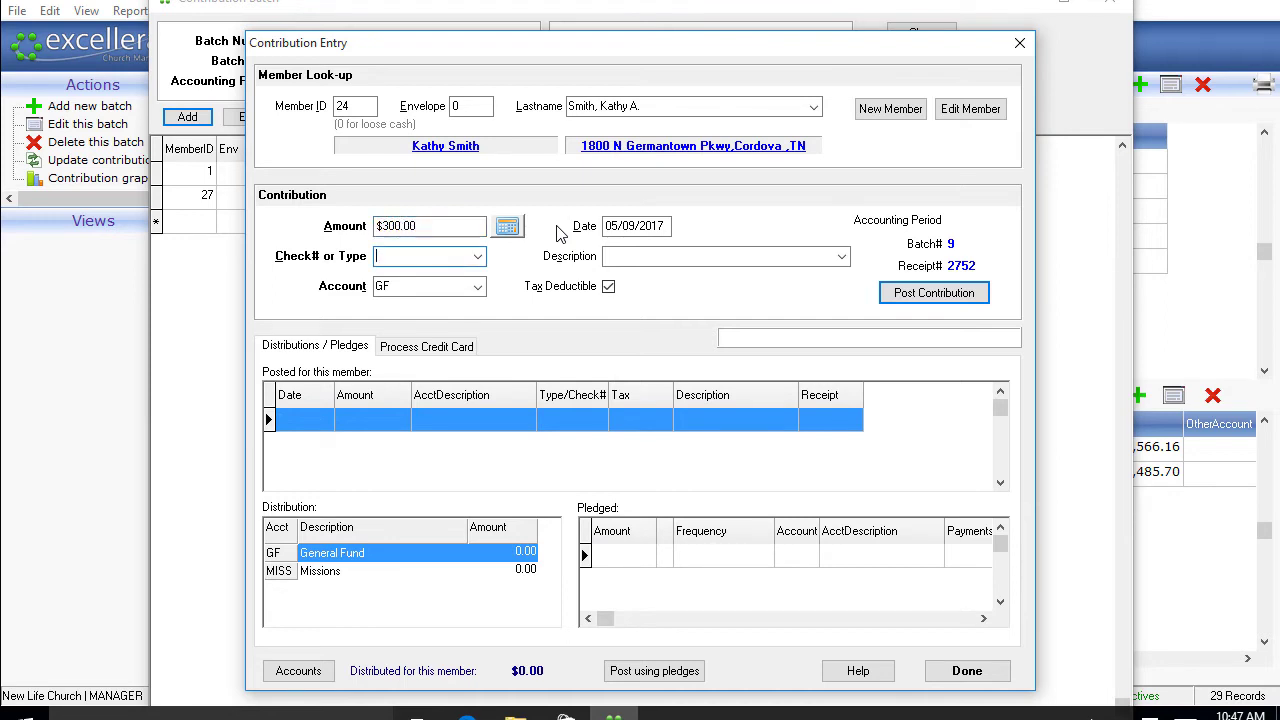
key("Return")
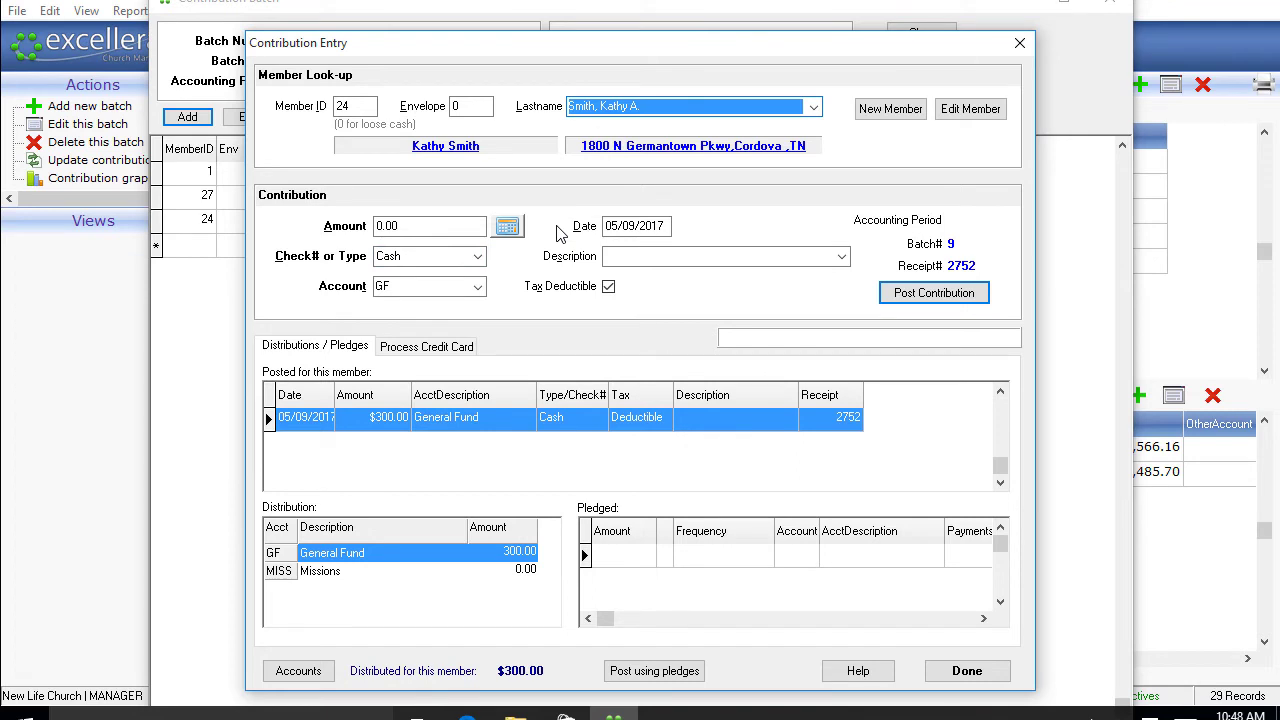
Post a $100 General Fund contribution with check number 234 for the first member whose last name starts with M.
key("m")
key("Tab")
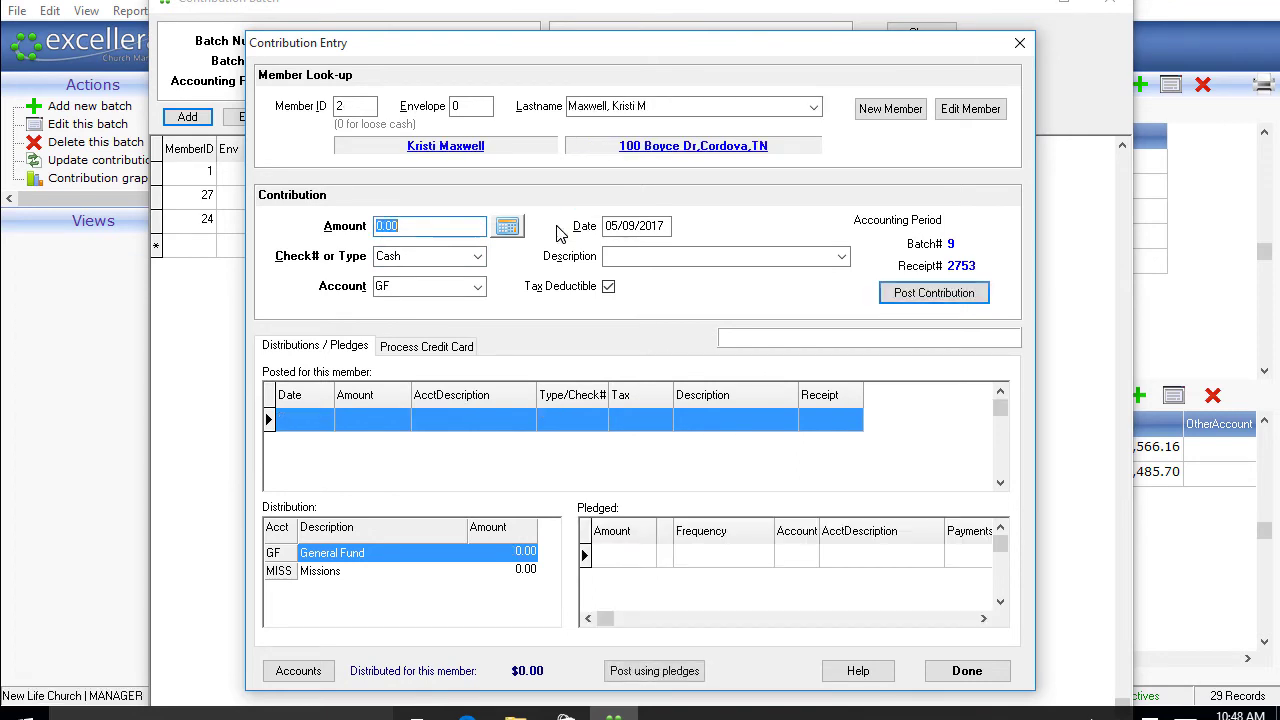
type("100")
key("Tab")
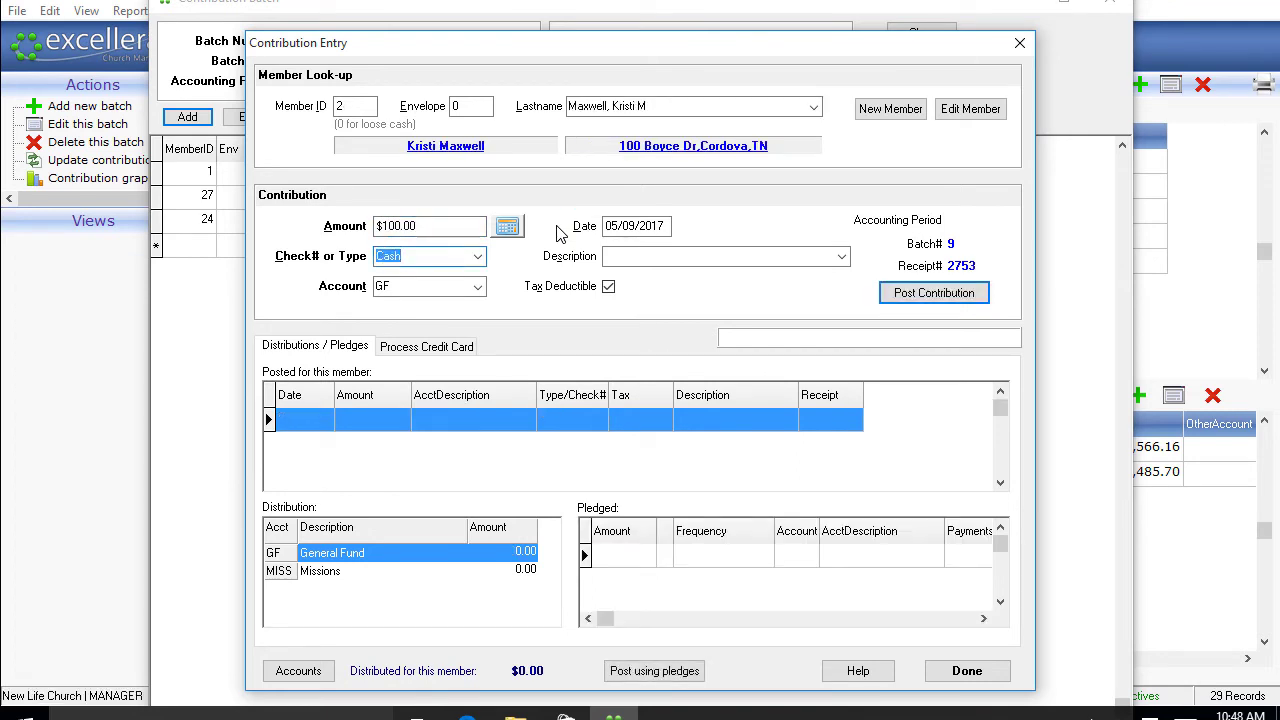
type("234")
key("Return")
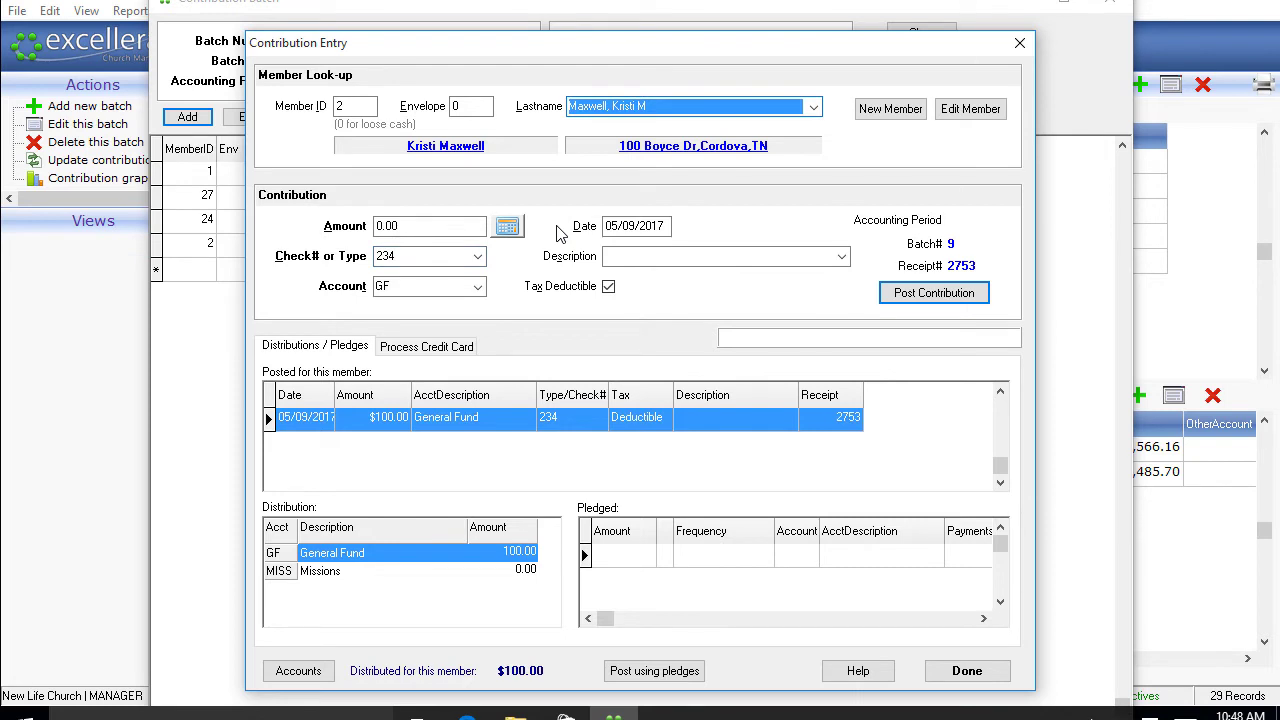
Post a $100 General Fund contribution with check number 5454 for the first member whose last name starts with A.
type("ams, Joe R.")
key("Tab")
type("10")
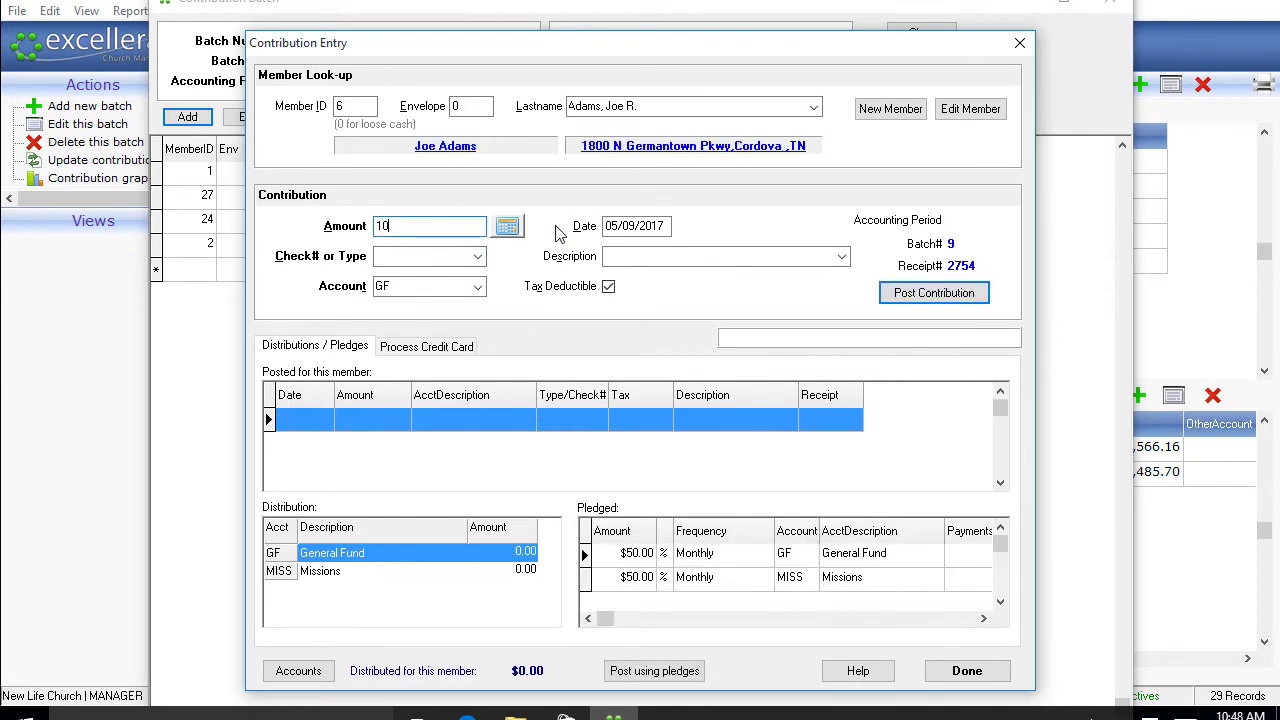
type("0")
key("Tab")
type("5454")
key("Return")
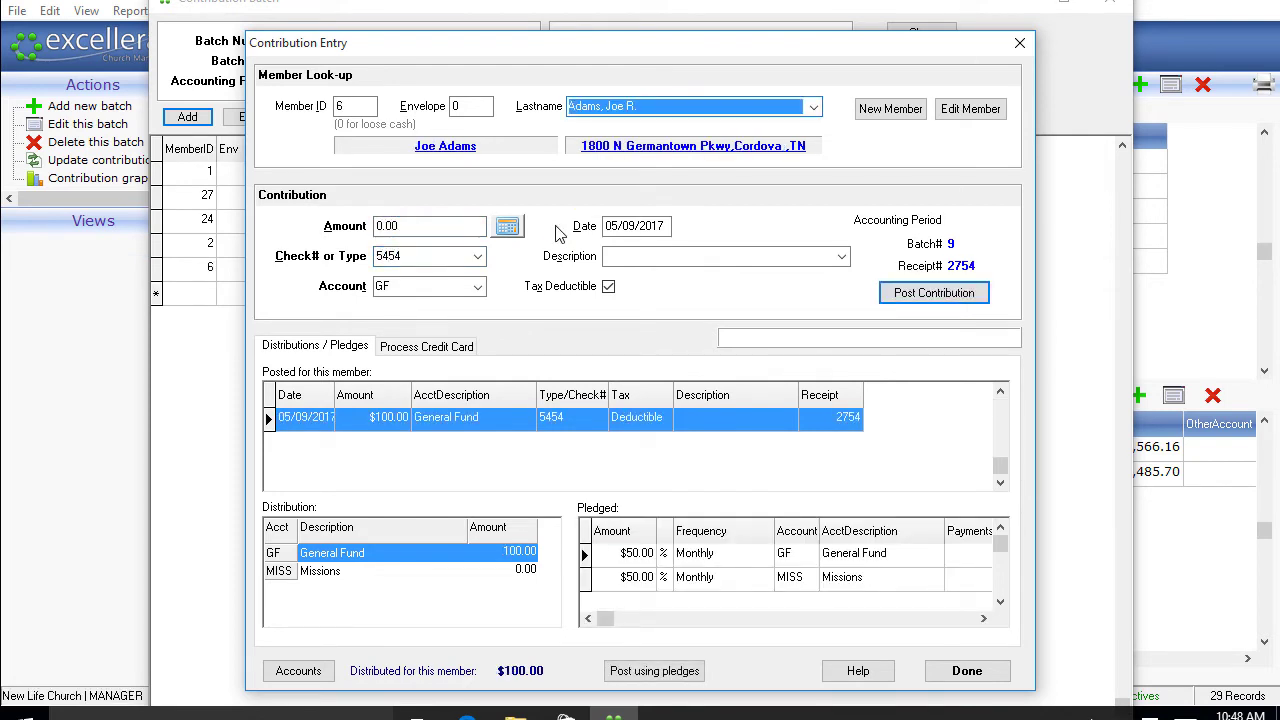
Post a $50 General Fund contribution with check number 234 for the first member whose last name starts with J.
type("j")
key("Tab")
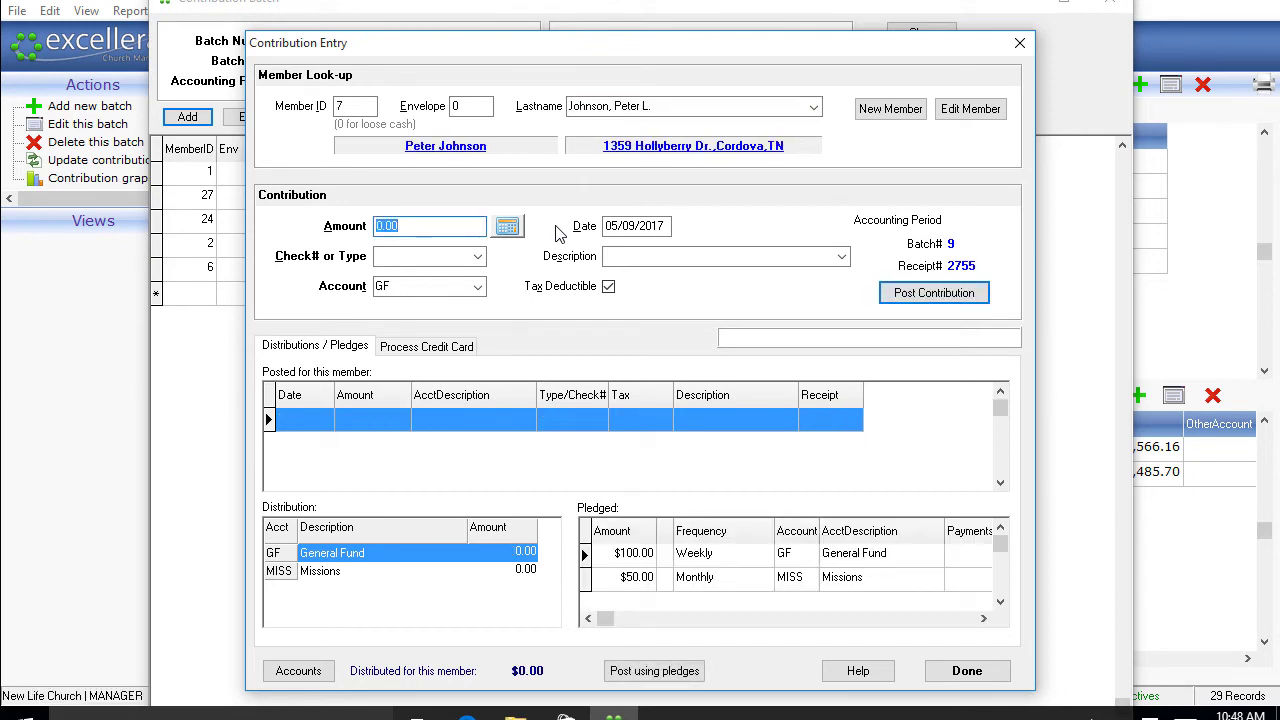
type("50")
key("Tab")
type("234")
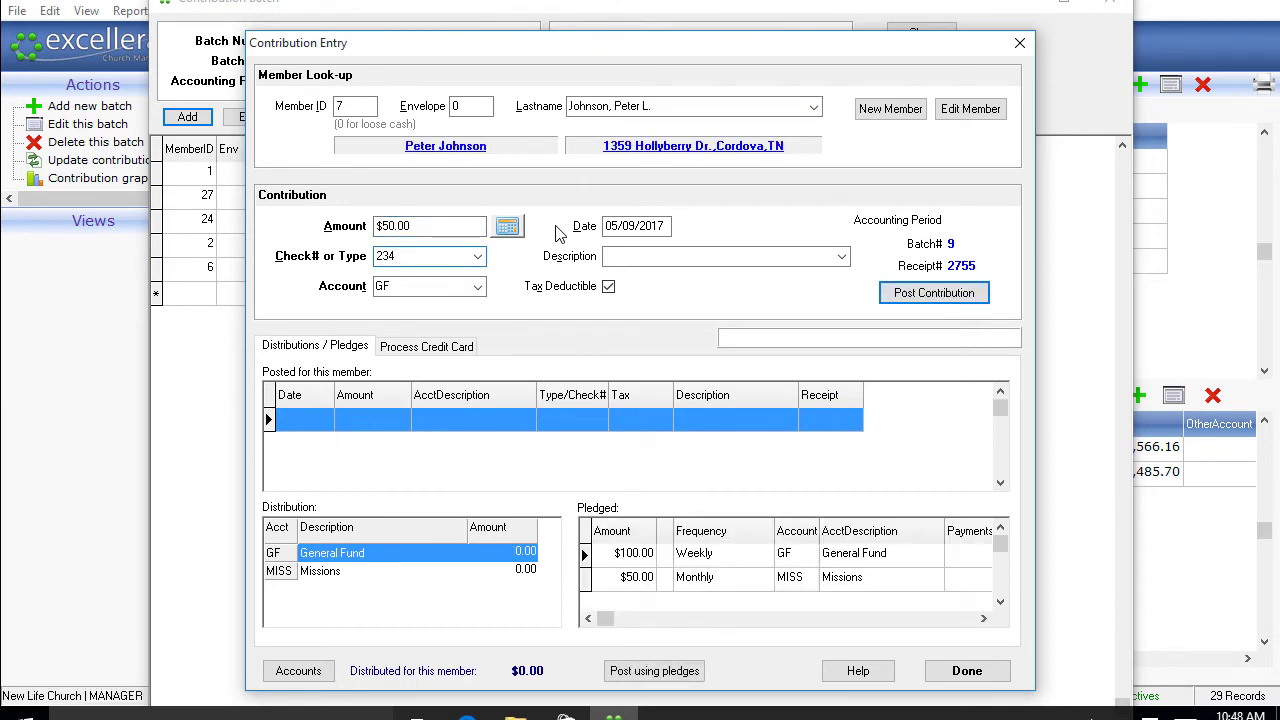
key("Return")
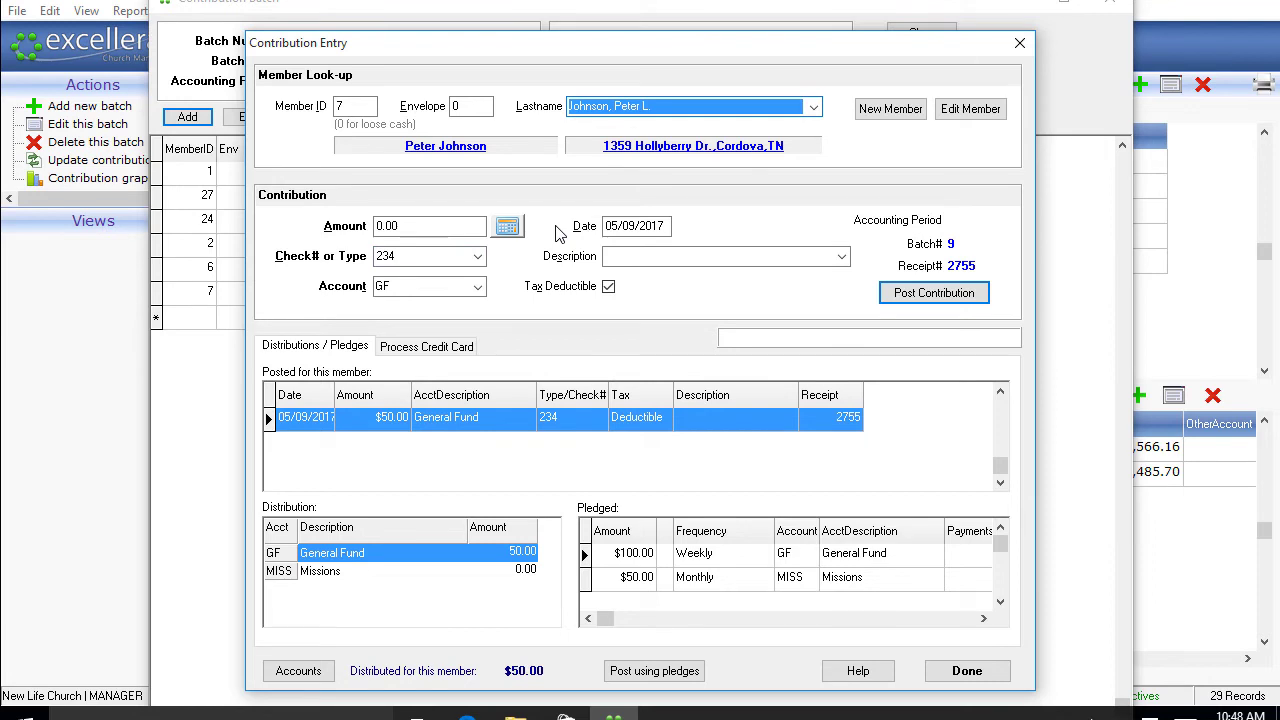
Post a $40 General Fund contribution with check number 433 for the first member whose last name starts with L.
type("l")
key("Tab")
type("40")
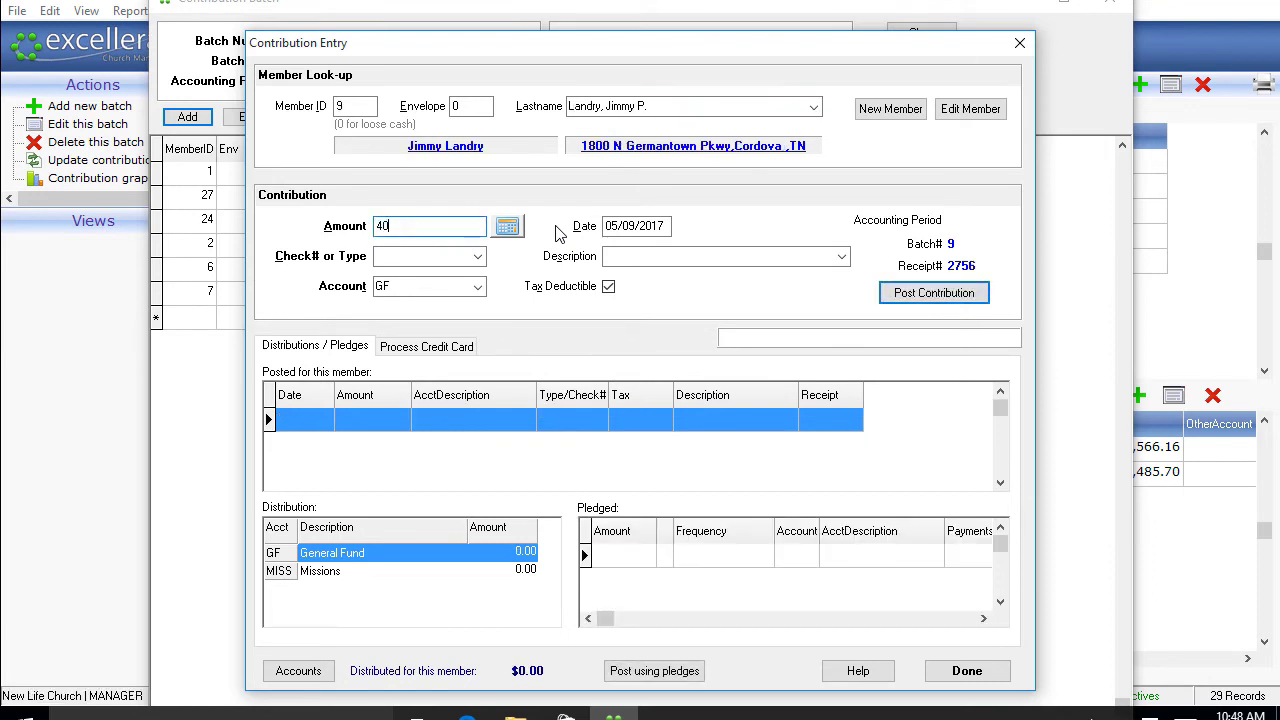
key("Tab")
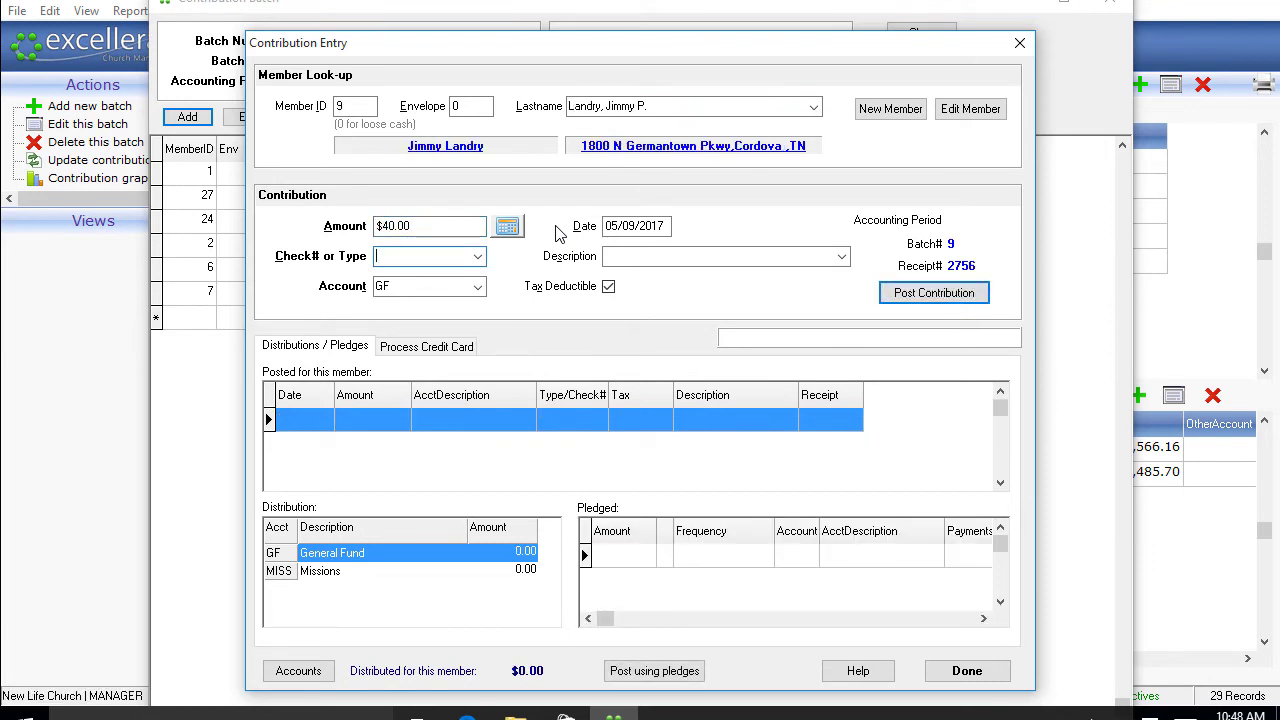
type("433")
key("Return")
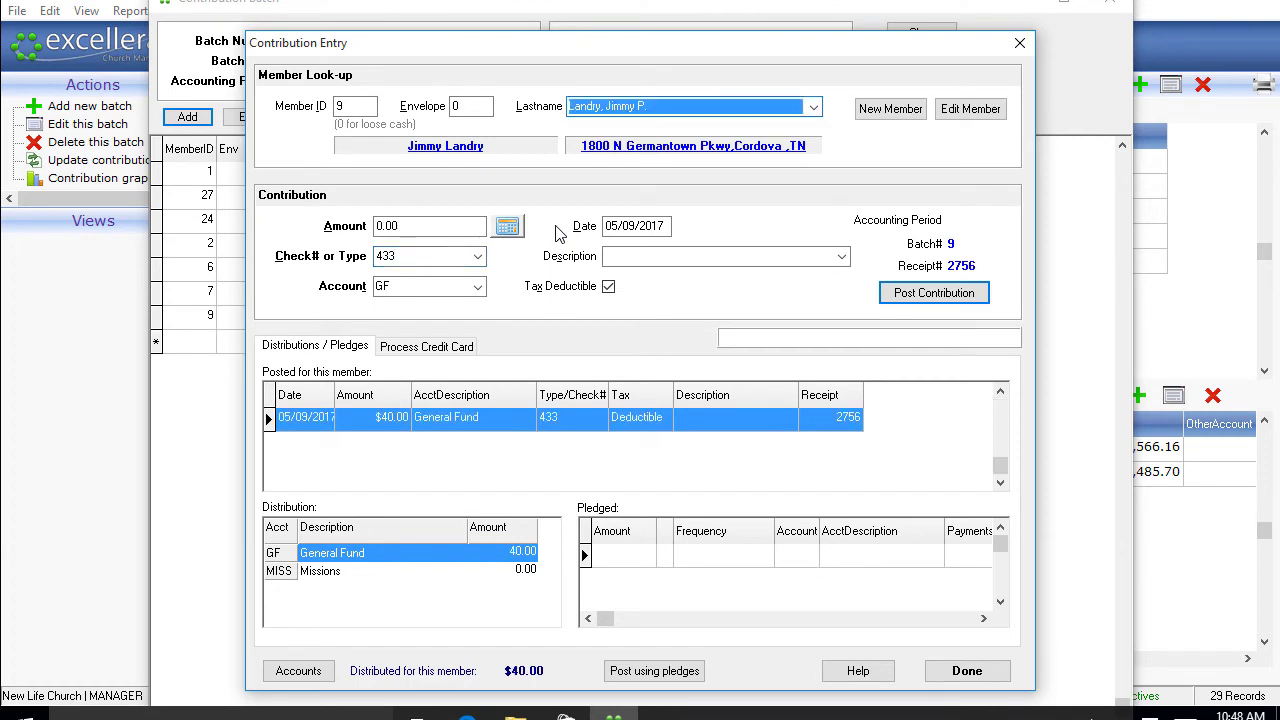
Post a $54 cash contribution to the General Fund for the first member whose last name starts with N.
type("n")
key("Tab")
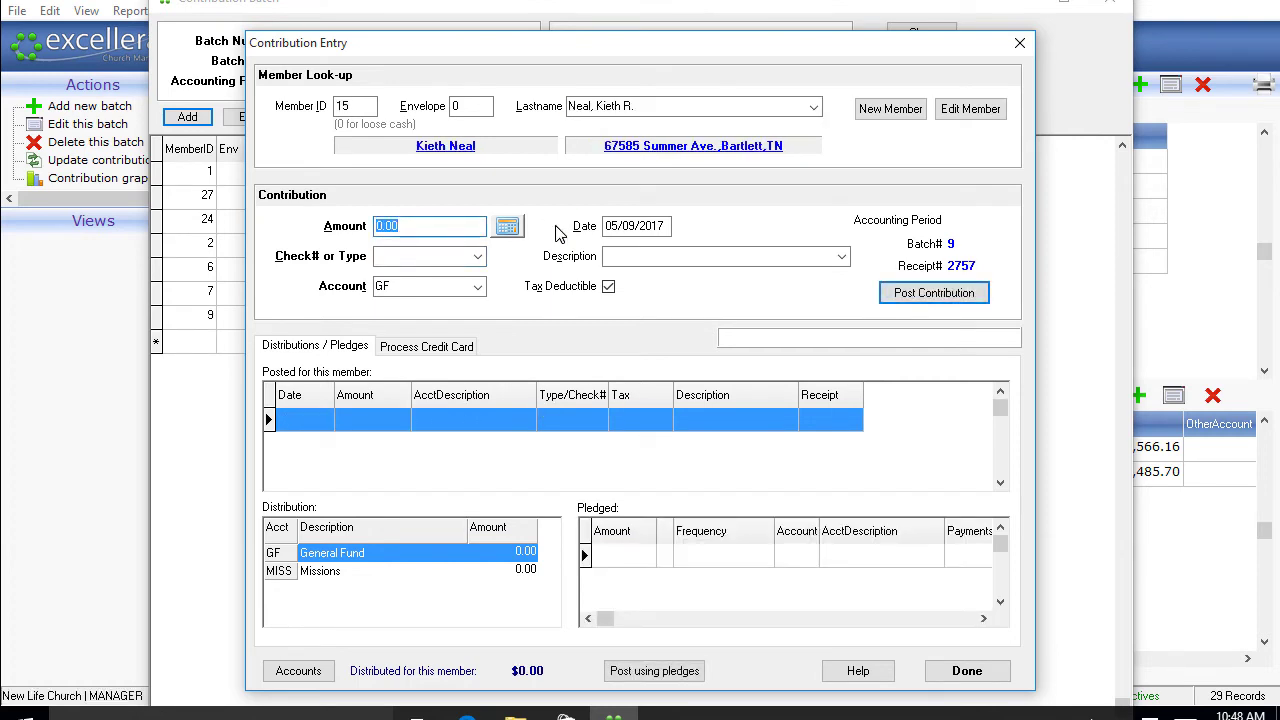
type("54")
key("Tab")
type("c")
key("Return")
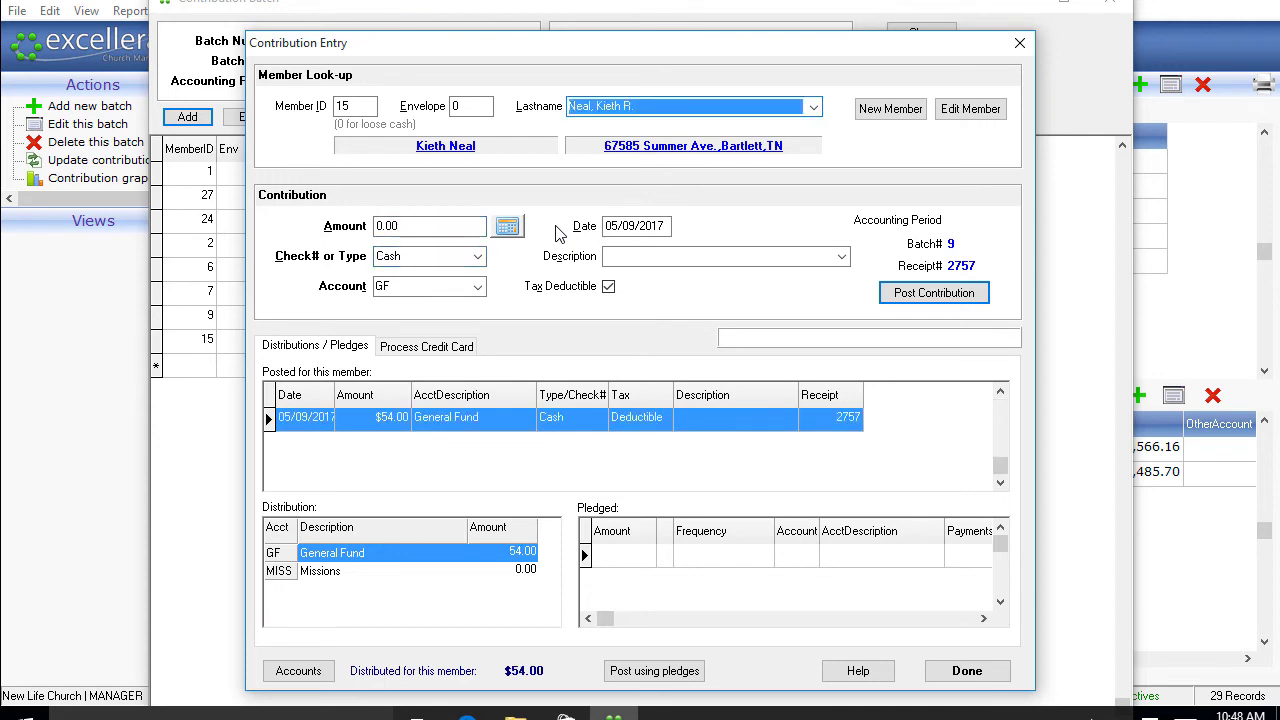
Post a $100 General Fund contribution with check number 234 for the second member whose last name starts with S.
type("s")
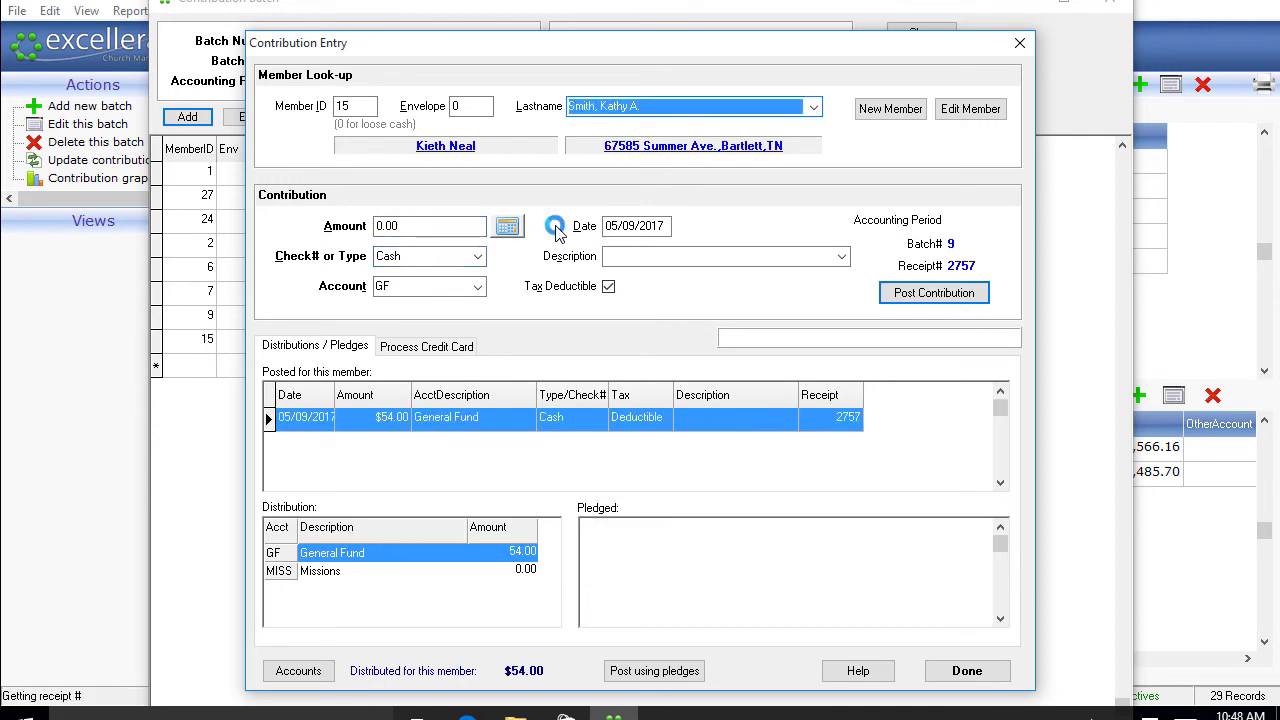
key("Down")
key("Tab")
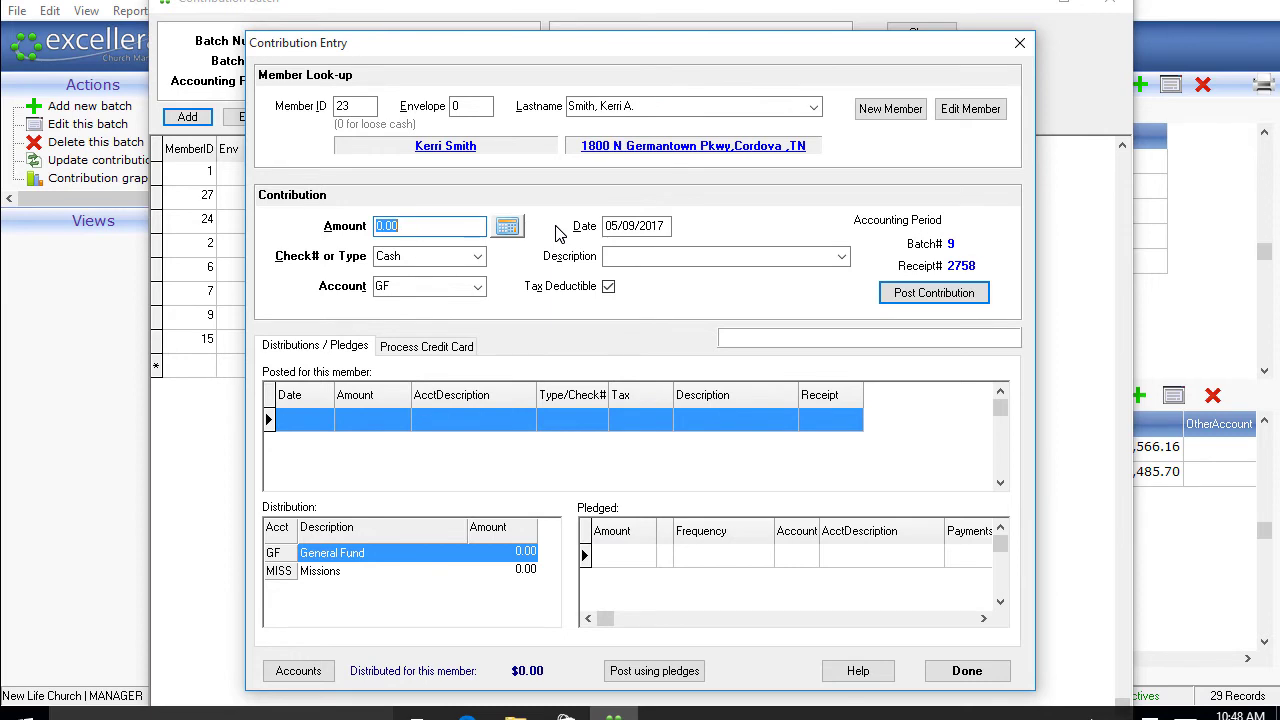
type("100")
key("Tab")
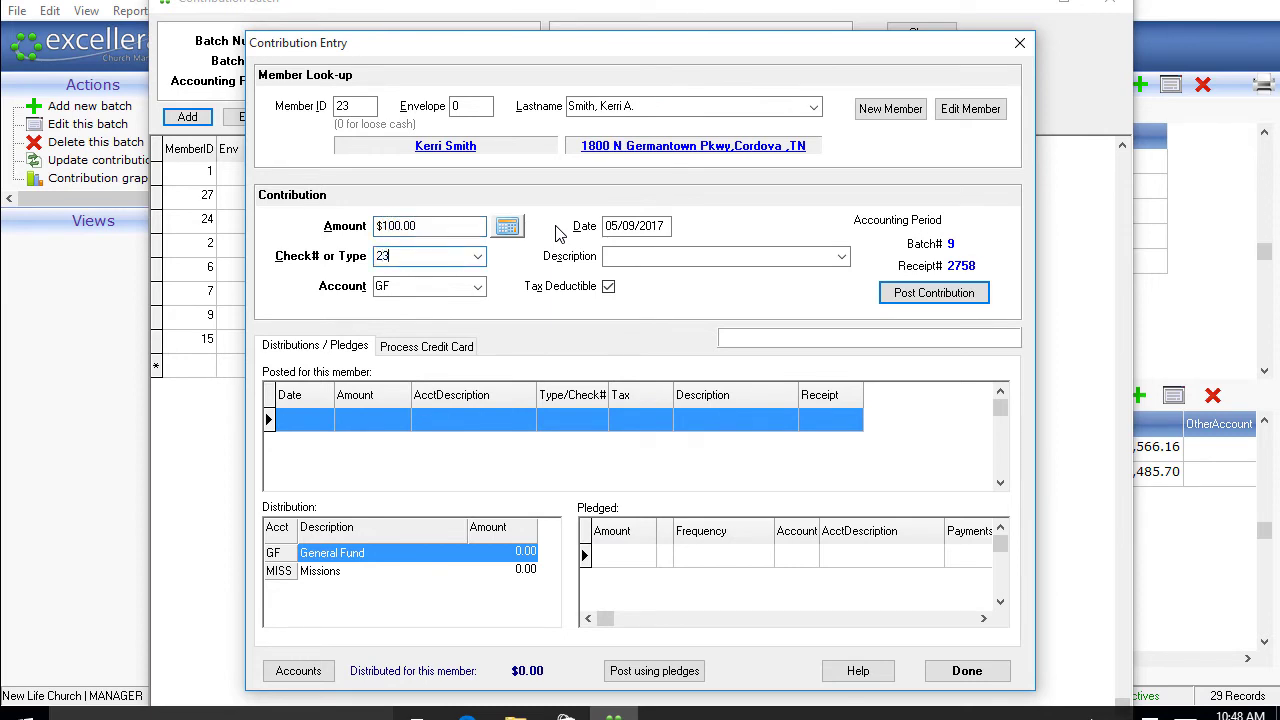
type("234")
key("Return")
Post a $300 General Fund contribution with check number 43346 for the second member under T, and finish the contribution entry.
type("t")
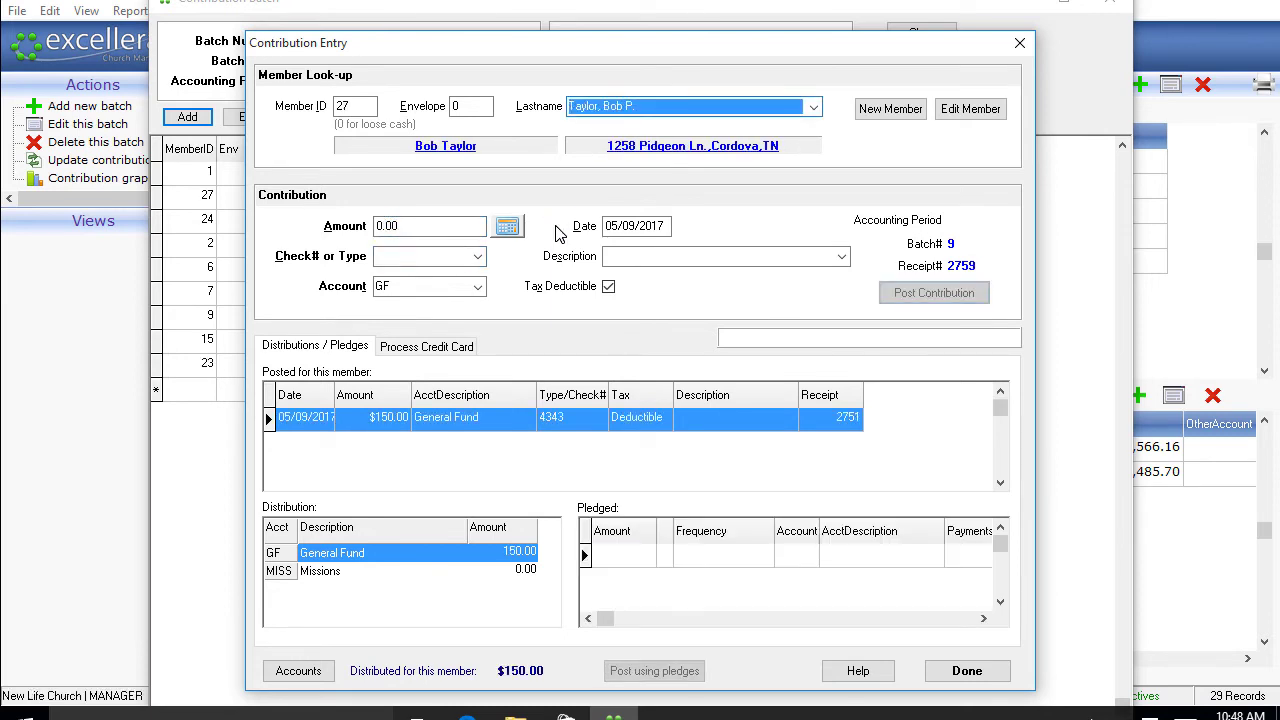
key("Down")
key("Tab")
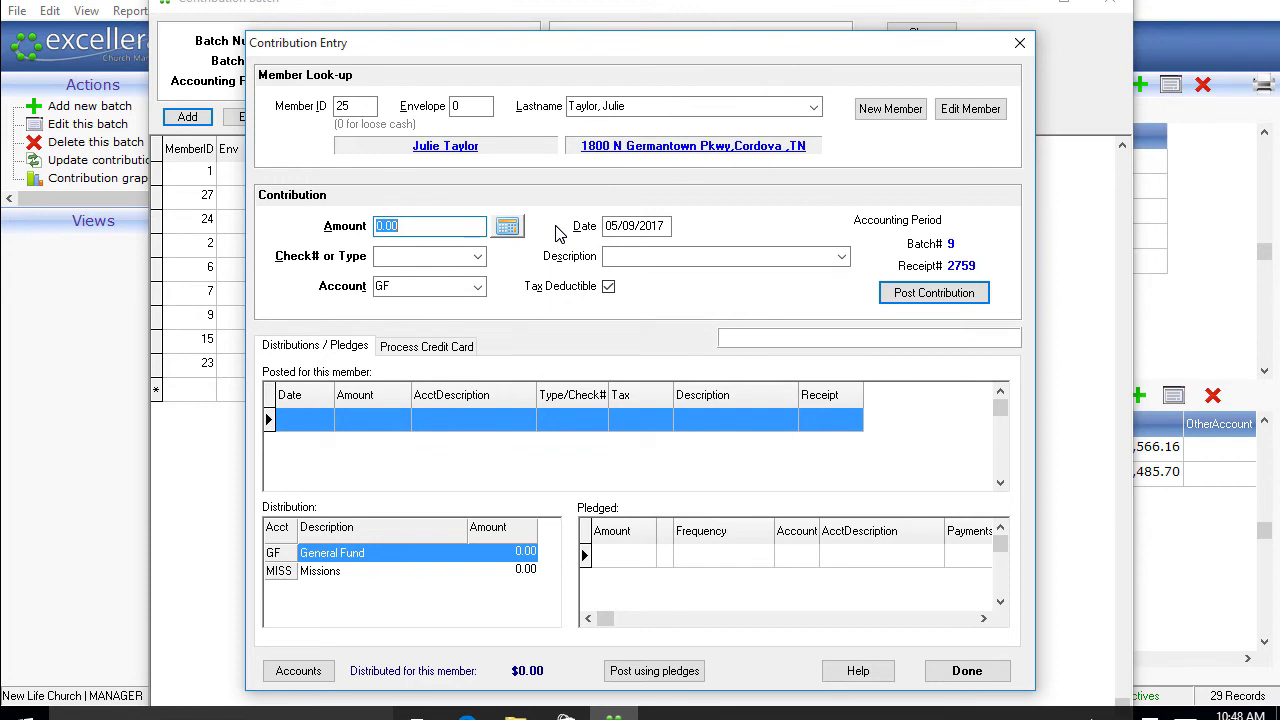
type("300")
key("Tab")
type("43346")
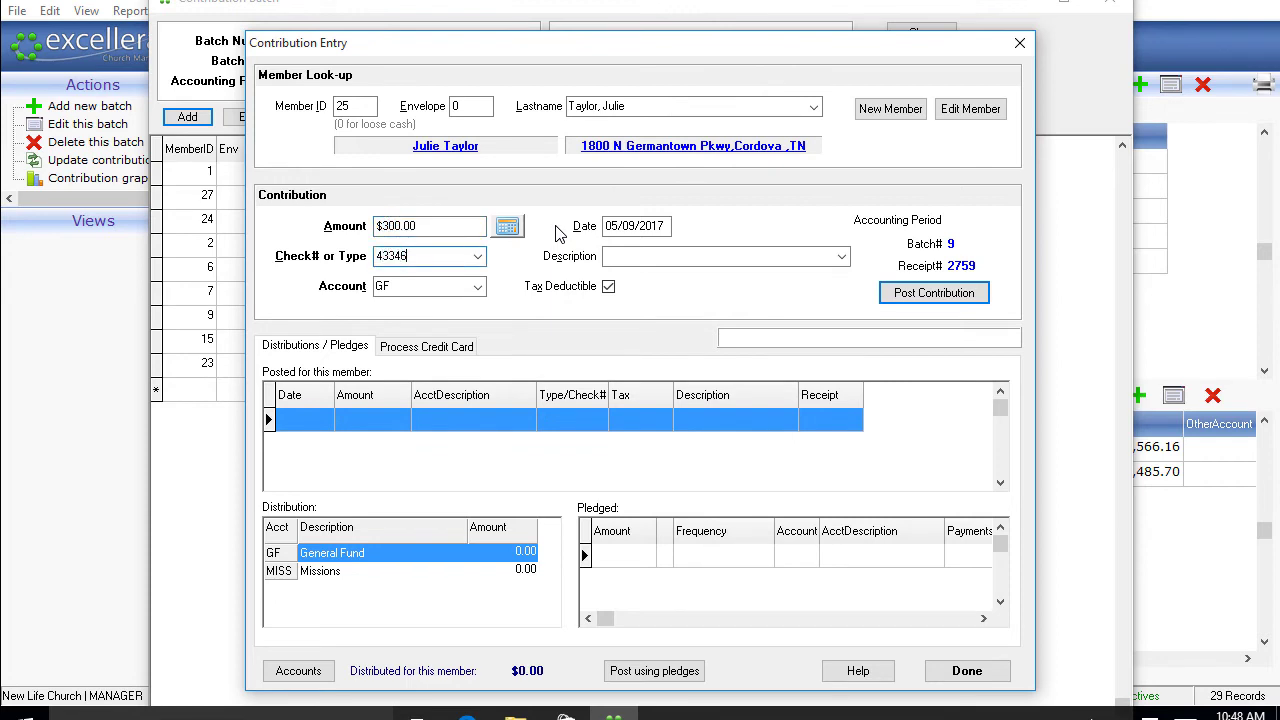
key("Return")
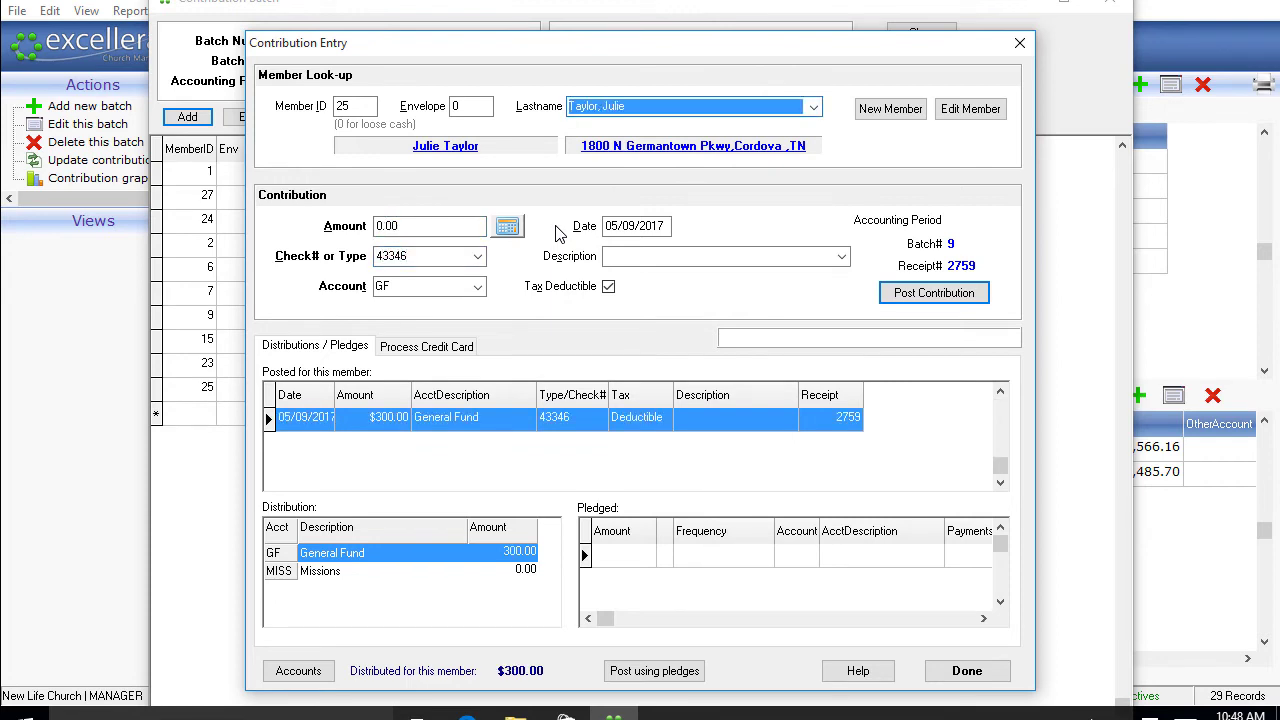
left_click(992, 674)
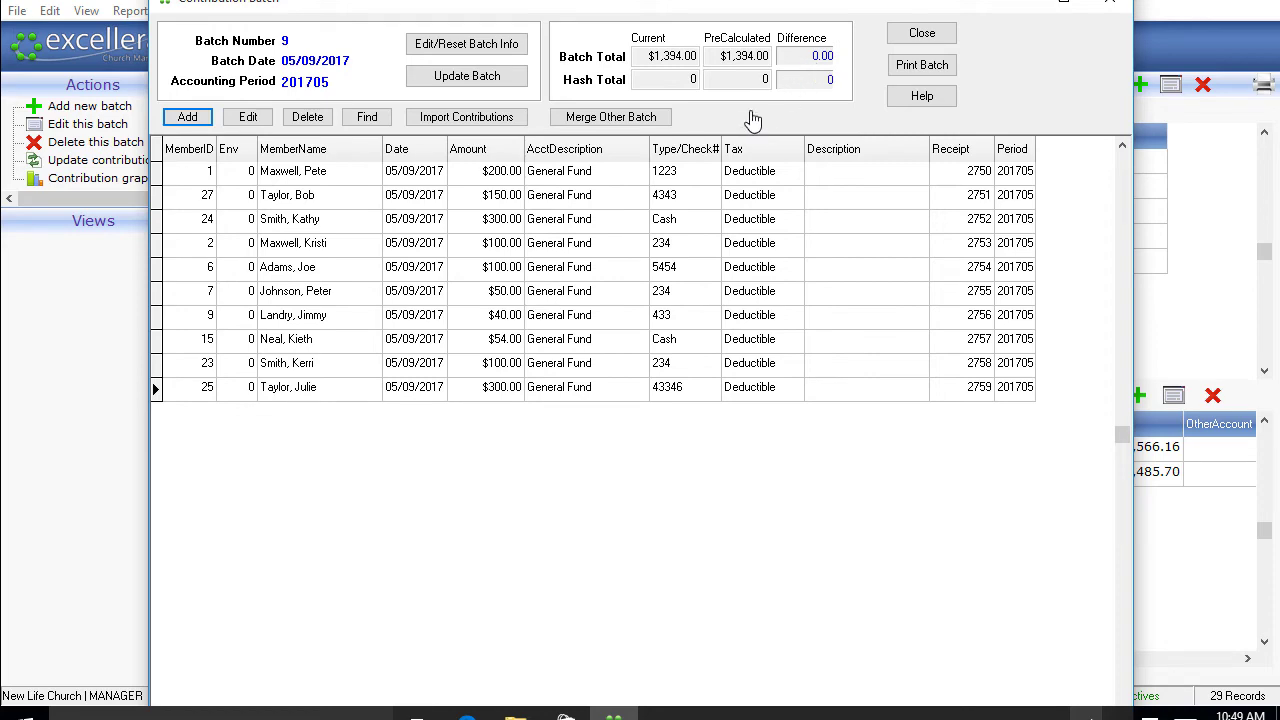
View the batch options for importing contributions from an online giving export file, and leave without importing.
left_click(455, 119)
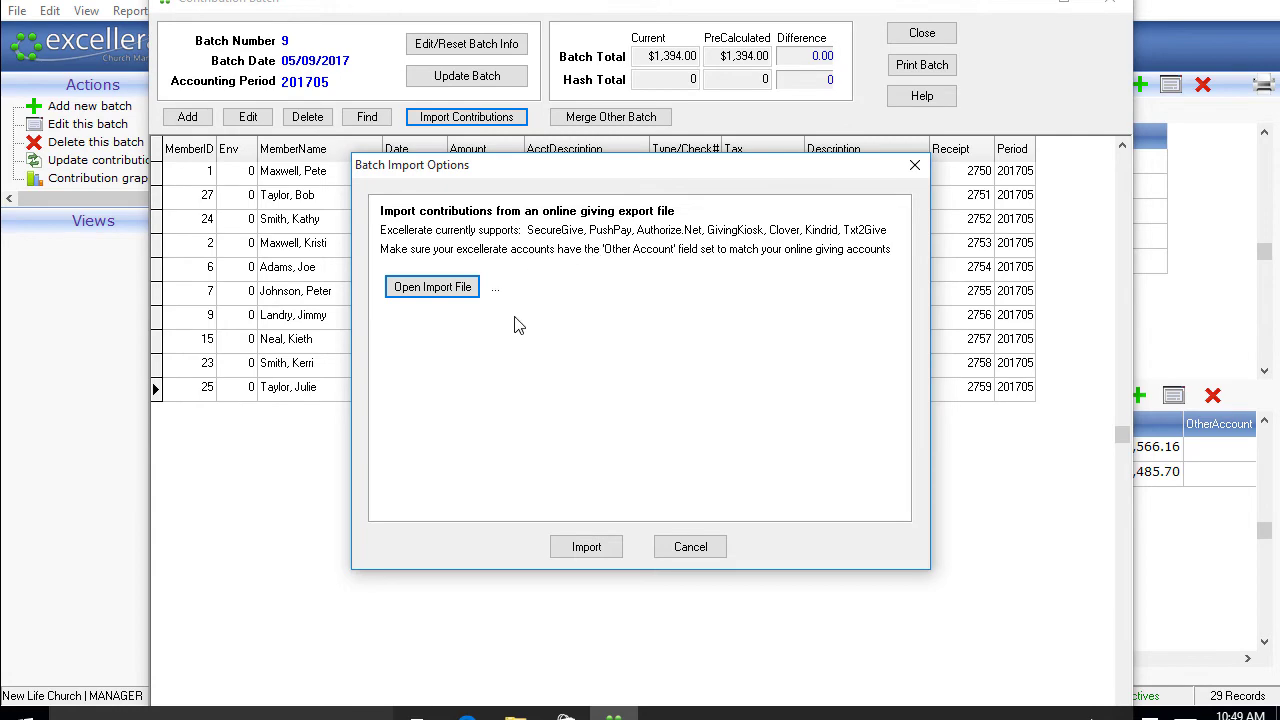
left_click(690, 548)
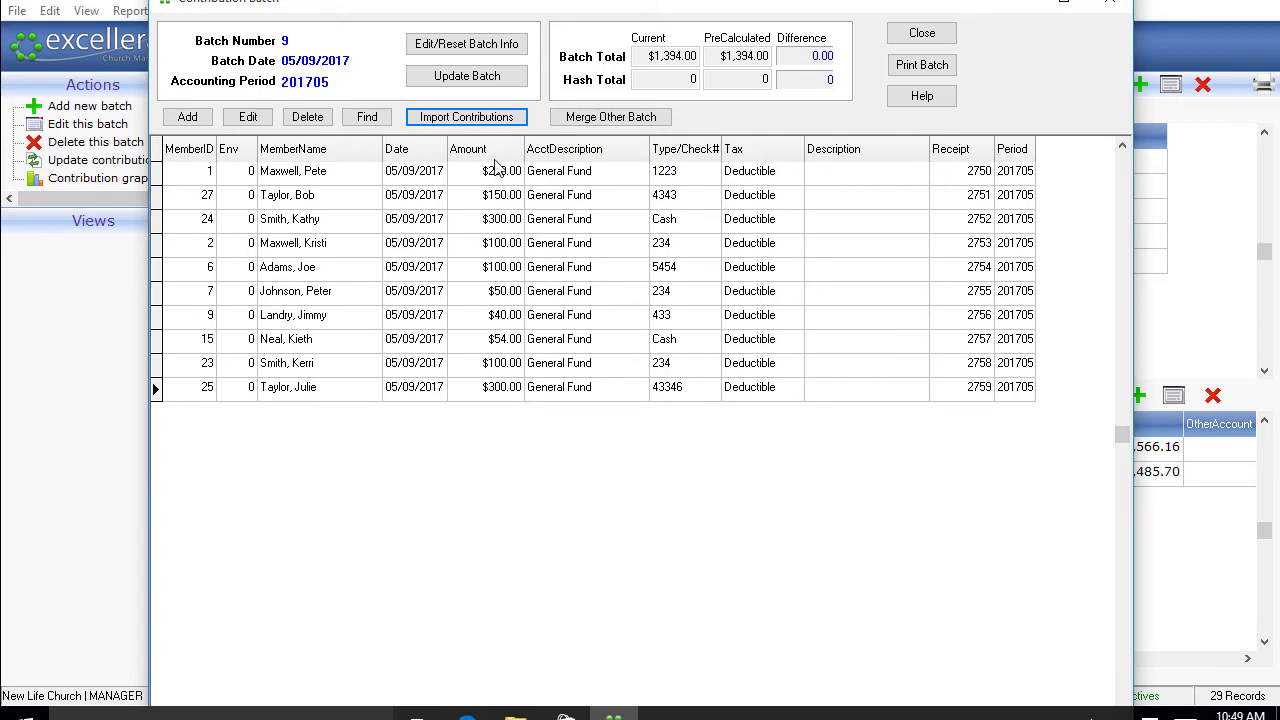
Update contribution batch 9 to apply its contributions to the appropriate accounts and members.
left_click(472, 80)
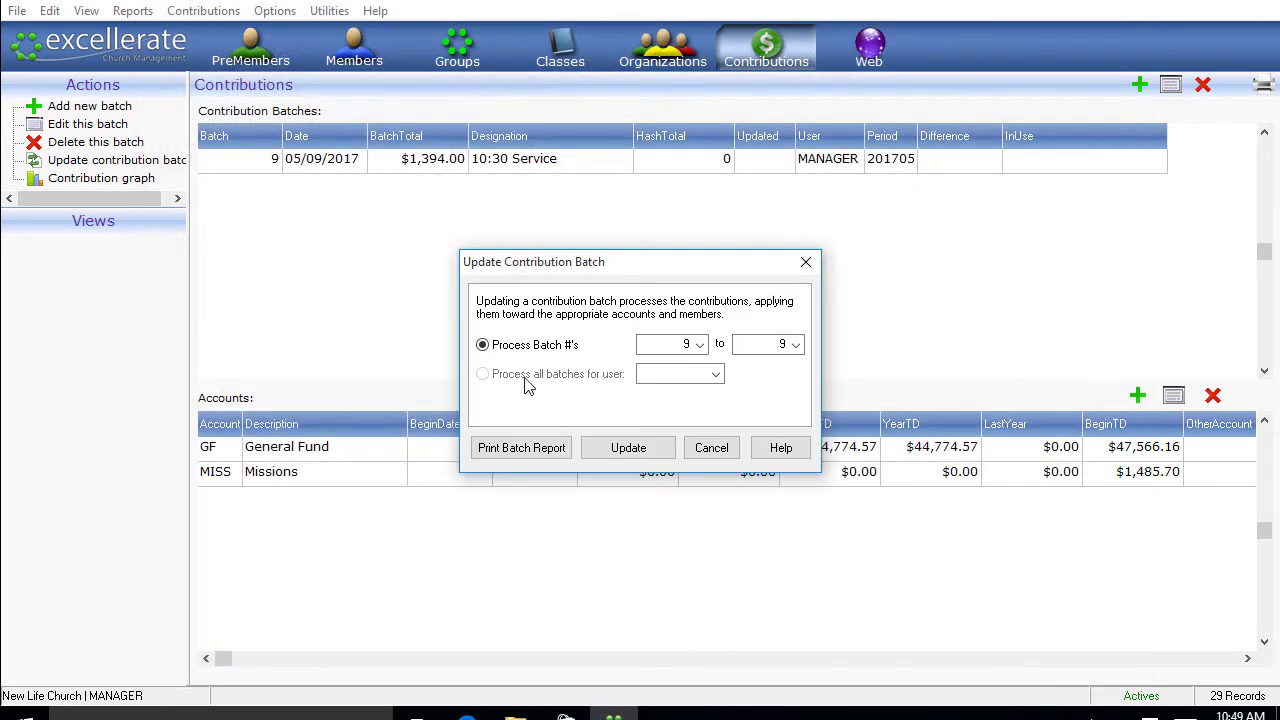
left_click(598, 448)
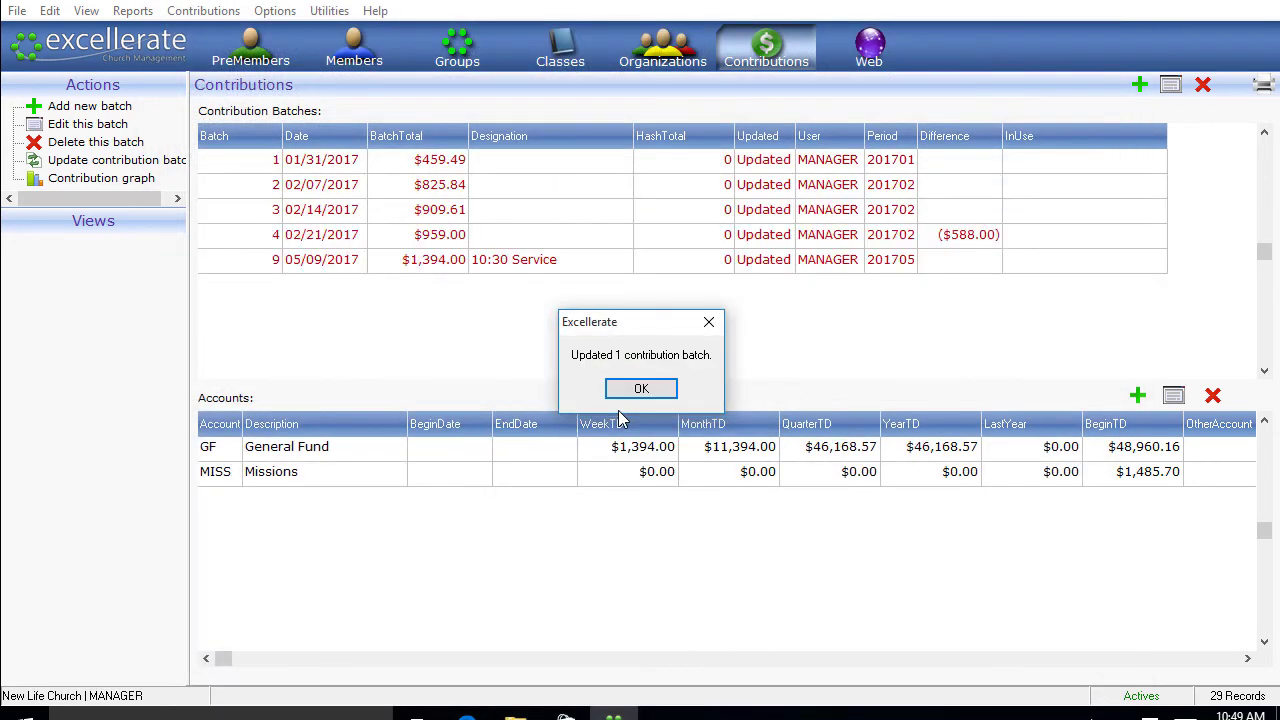
left_click(641, 390)
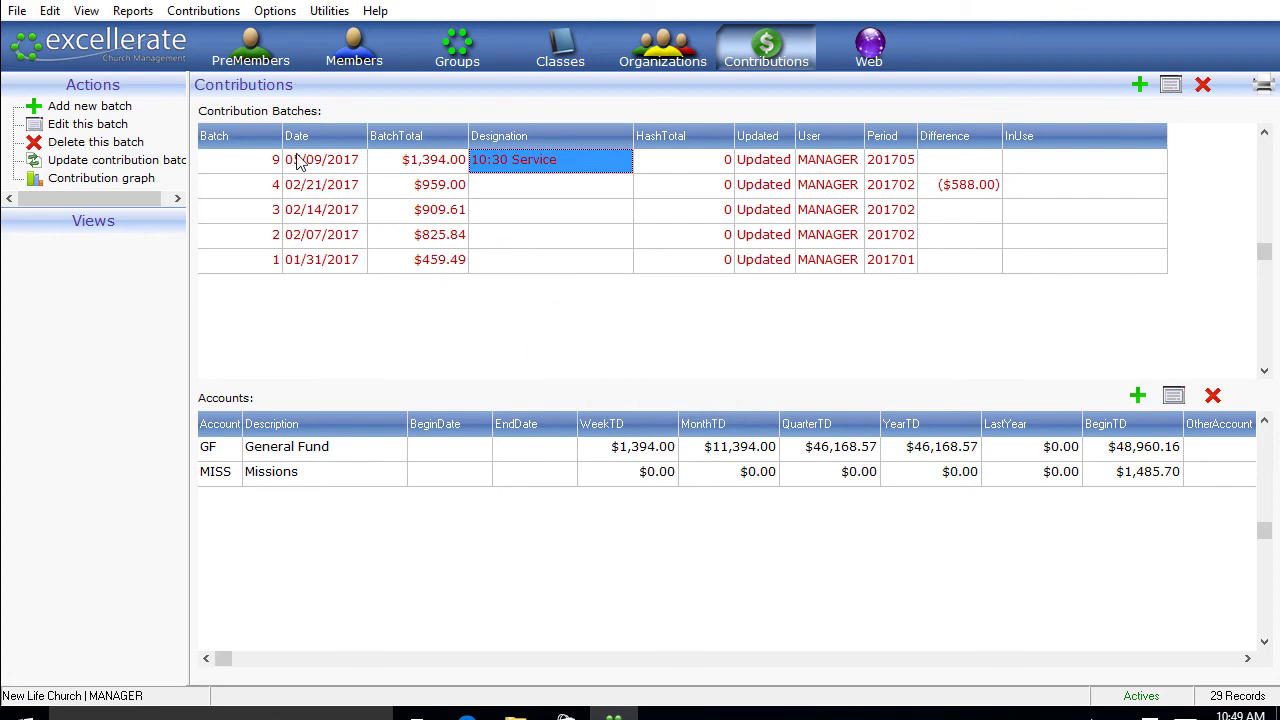
Switch from the contribution batches to the members area.
left_click(345, 52)
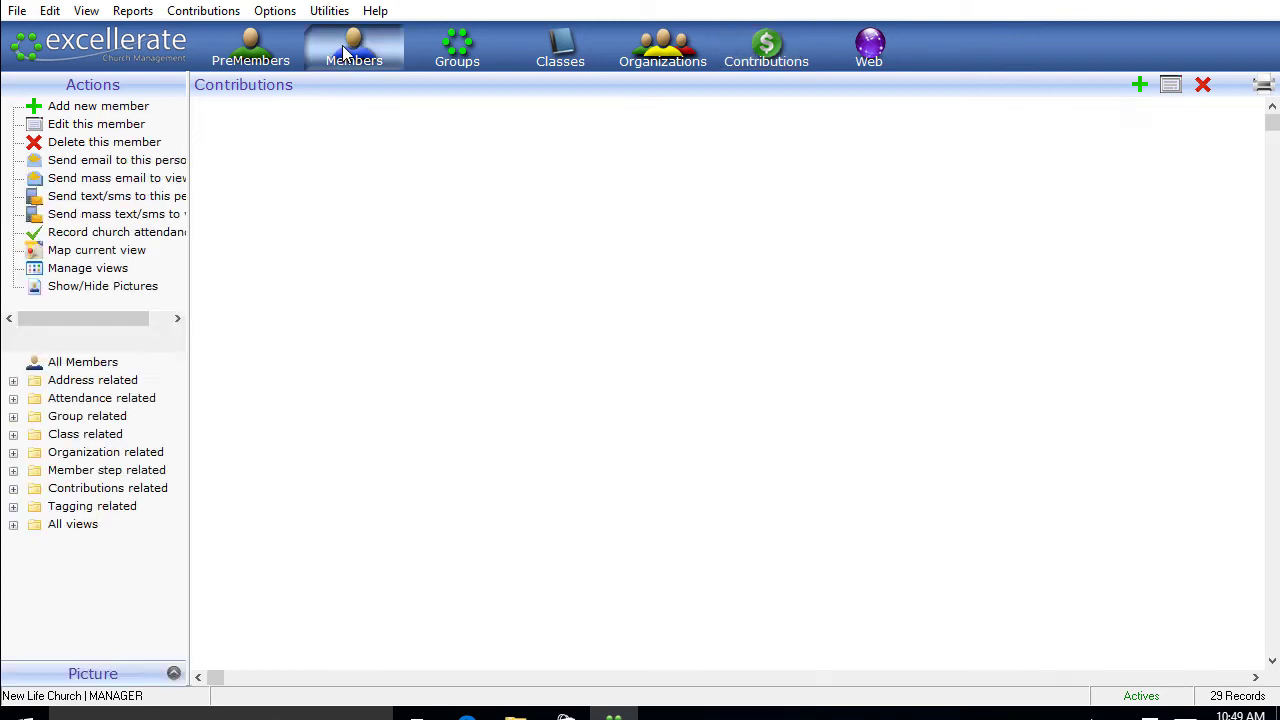